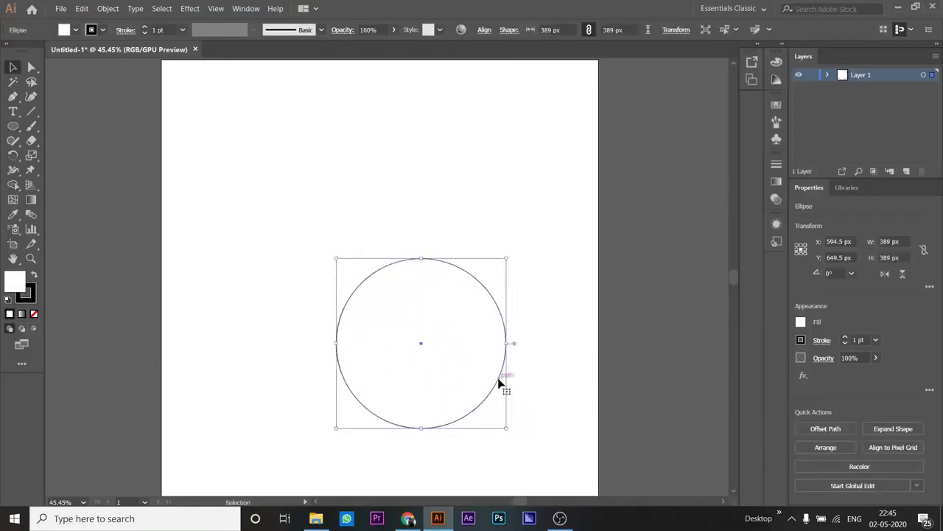
- Draw a tall neck rectangle through the circle and merge the two with Shape Builder
{"action": "left_click_drag", "start_coordinate": [353, 337], "coordinate": [402, 472]}
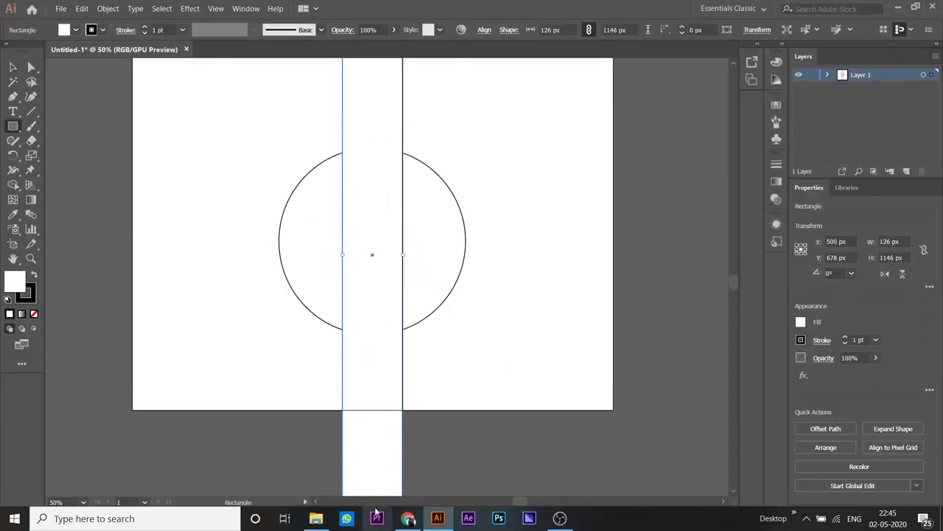
{"action": "left_click_drag", "start_coordinate": [372, 295], "coordinate": [372, 247]}
{"action": "key", "text": "ctrl+a"}
{"action": "key", "text": "shift+m"}
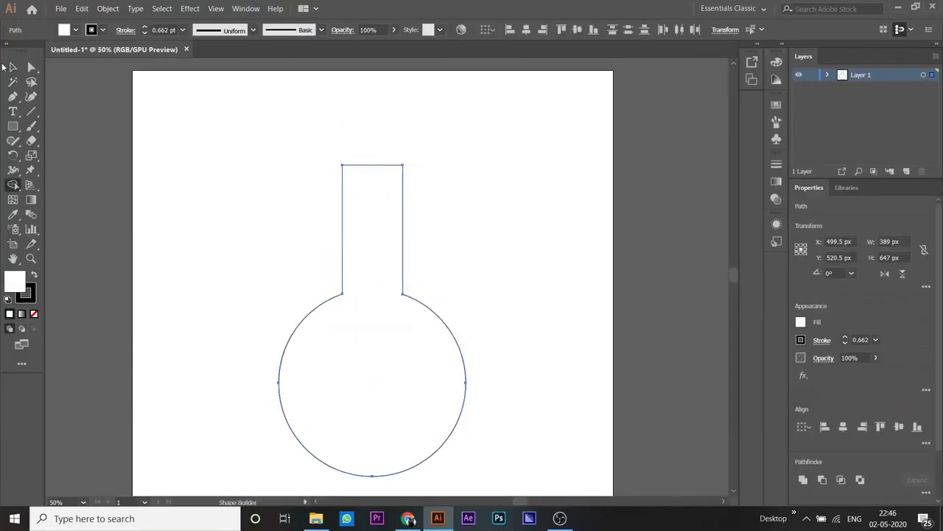
- Add a cap rectangle across the top of the neck and merge it into the flask
{"action": "key", "text": "m"}
{"action": "left_click_drag", "start_coordinate": [331, 172], "coordinate": [327, 177]}
{"action": "key", "text": "ctrl+a"}
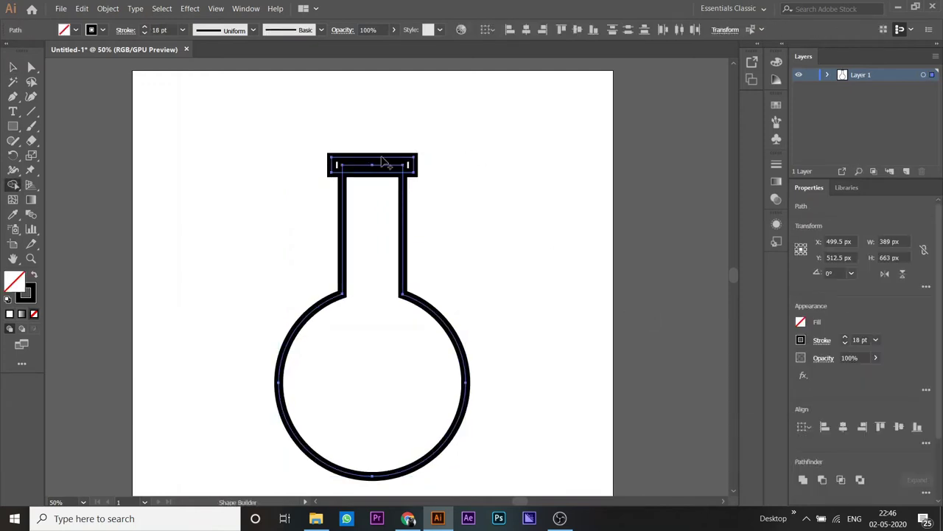
{"action": "left_click", "coordinate": [395, 165]}
{"action": "scroll", "coordinate": [427, 158], "scroll_direction": "up", "scroll_amount": 2}
{"action": "key", "text": "v"}
{"action": "left_click", "coordinate": [442, 161]}
{"action": "key", "text": "ctrl+0"}
{"action": "scroll", "coordinate": [391, 265], "scroll_direction": "up", "scroll_amount": 3}
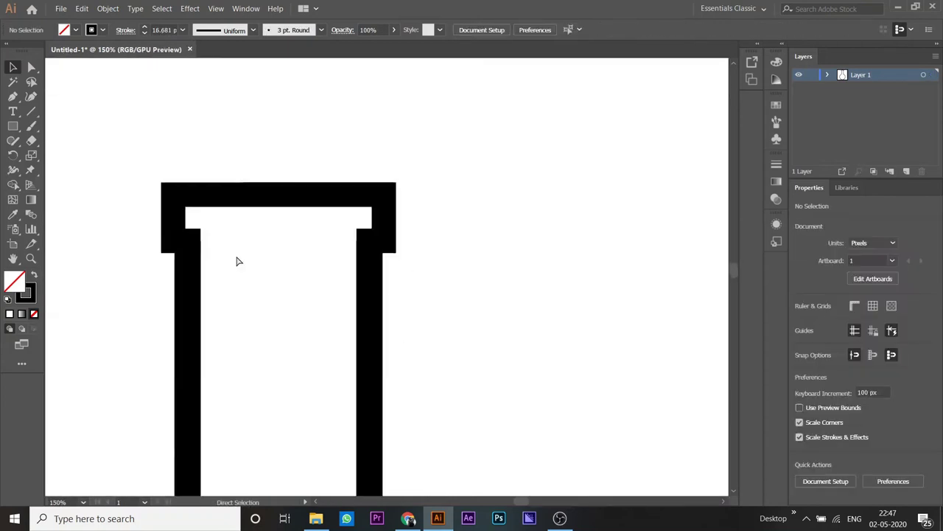
- Fill the flask outline with cyan and lower its opacity
{"action": "scroll", "coordinate": [376, 261], "scroll_direction": "up", "scroll_amount": 3}
{"action": "scroll", "coordinate": [432, 267], "scroll_direction": "down", "scroll_amount": 5}
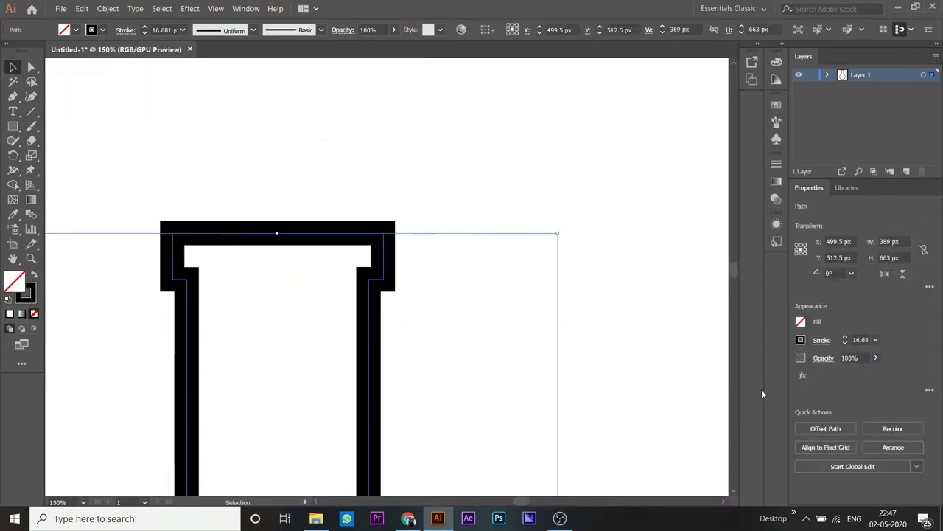
{"action": "scroll", "coordinate": [499, 345], "scroll_direction": "down", "scroll_amount": 3}
{"action": "left_click", "coordinate": [409, 438]}
{"action": "scroll", "coordinate": [409, 438], "scroll_direction": "up", "scroll_amount": 2}
{"action": "left_click", "coordinate": [800, 321]}
{"action": "left_click", "coordinate": [712, 366]}
{"action": "left_click", "coordinate": [876, 357]}
{"action": "left_click_drag", "start_coordinate": [877, 374], "coordinate": [846, 374]}
- Undo the opacity change, then make a copy of the flask and delete it
{"action": "key", "text": "ctrl+z"}
{"action": "right_click", "coordinate": [379, 131]}
{"action": "left_click_drag", "start_coordinate": [338, 333], "coordinate": [464, 334]}
{"action": "left_click", "coordinate": [691, 277]}
{"action": "left_click", "coordinate": [479, 310]}
{"action": "key", "text": "/"}
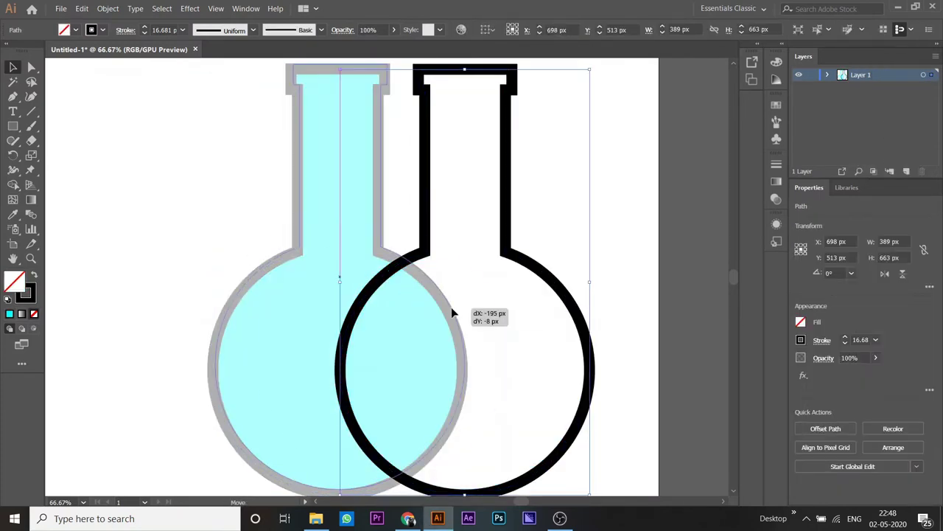
{"action": "key", "text": "Delete"}
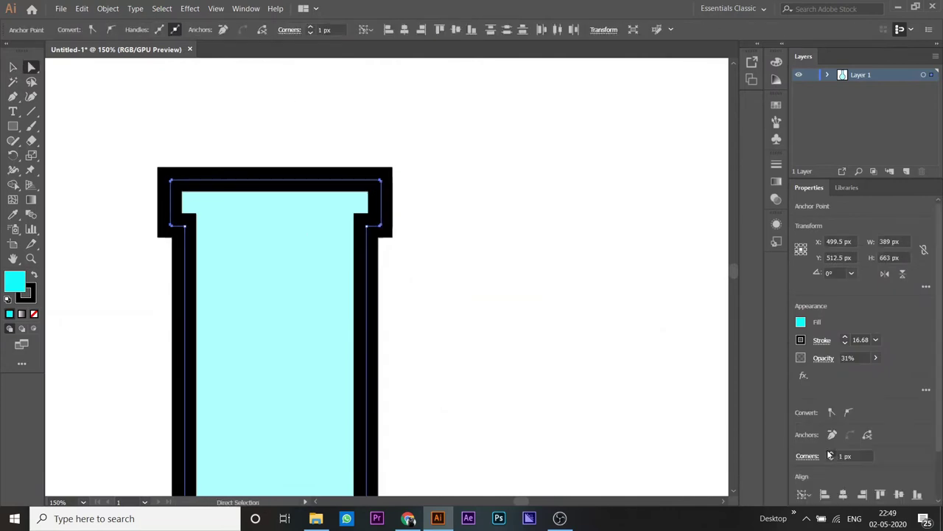
- Select the cap's corner points to round them, then draw a circle inside the bulb
{"action": "left_click_drag", "start_coordinate": [354, 270], "coordinate": [139, 190]}
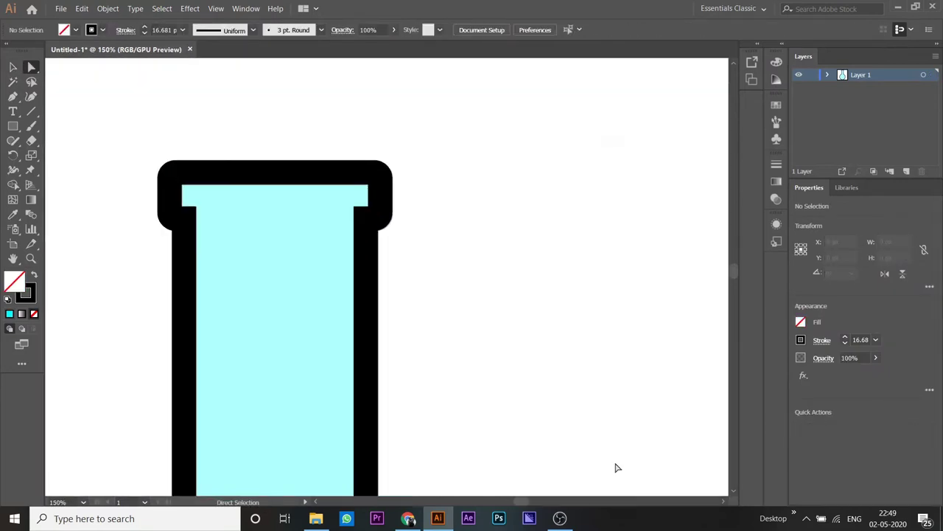
{"action": "scroll", "coordinate": [619, 310], "scroll_direction": "down", "scroll_amount": 5}
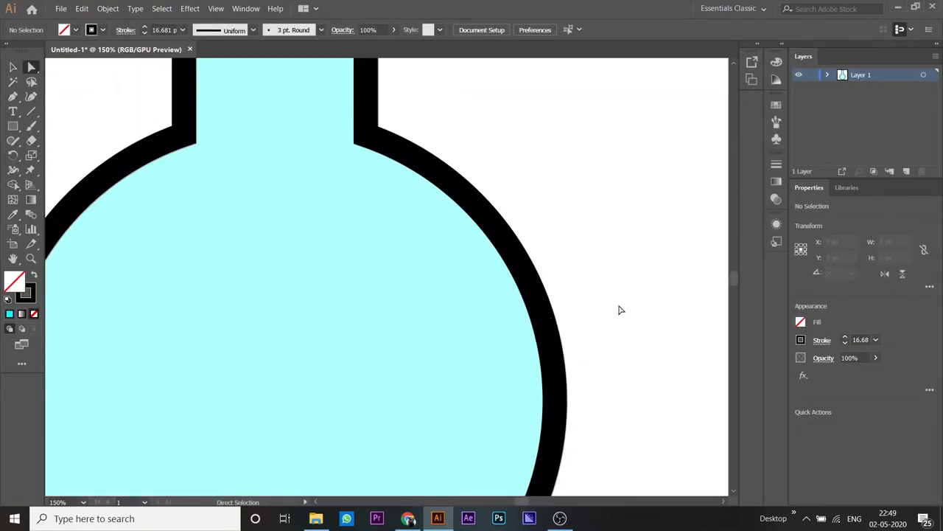
{"action": "key", "text": "v"}
{"action": "key", "text": "ctrl+minus"}
{"action": "key", "text": "ctrl+minus"}
{"action": "key", "text": "ctrl+a"}
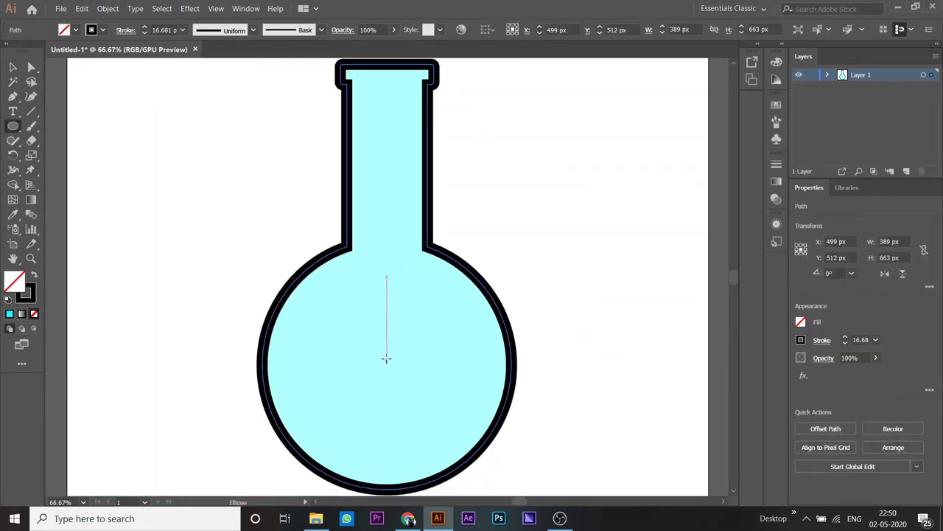
{"action": "left_click_drag", "start_coordinate": [289, 467], "coordinate": [289, 467]}
- Cut the inner circle open, delete its left arc, and stroke the remaining arc thick white
{"action": "key", "text": "plus"}
{"action": "left_click", "coordinate": [489, 357]}
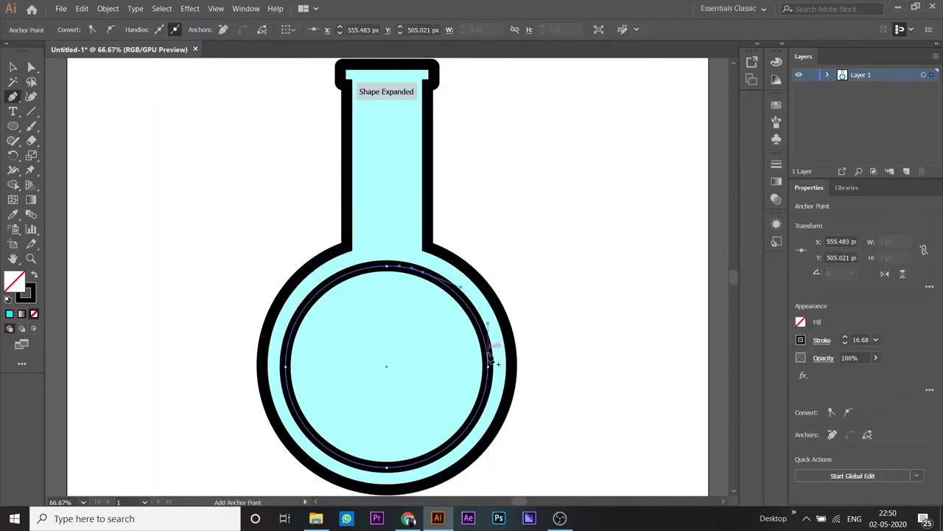
{"action": "key", "text": "Delete"}
{"action": "left_click", "coordinate": [386, 268]}
{"action": "key", "text": "Delete"}
{"action": "left_click", "coordinate": [846, 337]}
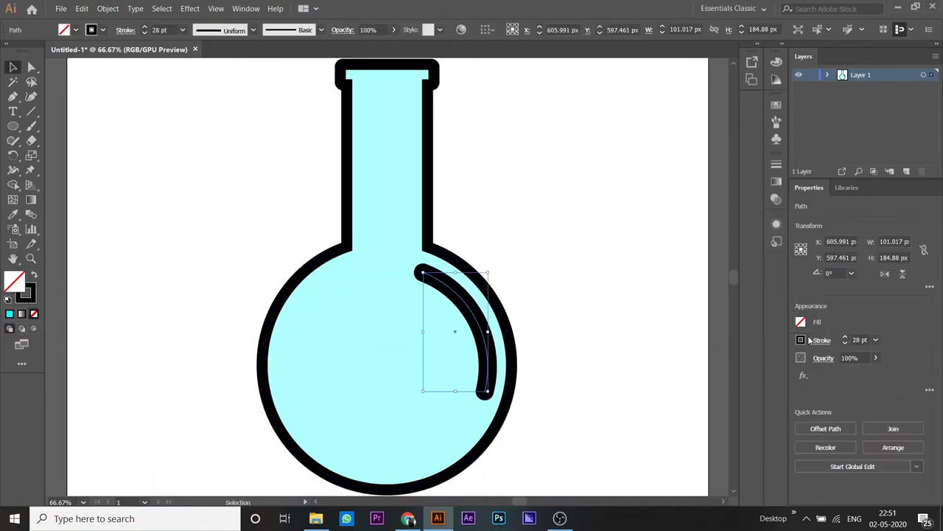
{"action": "key", "text": "ctrl+shift+a"}
{"action": "key", "text": "l"}
{"action": "key", "text": "ctrl+plus"}
- Place a small strokeless white dot at the end of the highlight
{"action": "left_click", "coordinate": [801, 340]}
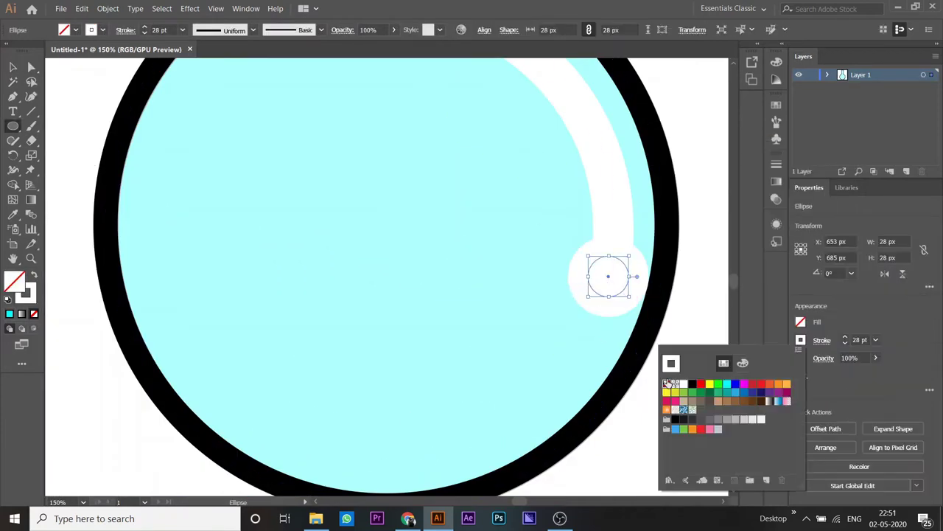
{"action": "left_click", "coordinate": [669, 362]}
{"action": "key", "text": "v"}
{"action": "left_click_drag", "start_coordinate": [588, 340], "coordinate": [586, 335]}
{"action": "left_click", "coordinate": [801, 322]}
{"action": "left_click", "coordinate": [688, 362]}
{"action": "key", "text": "ctrl+0"}
{"action": "key", "text": "ctrl+shift+a"}
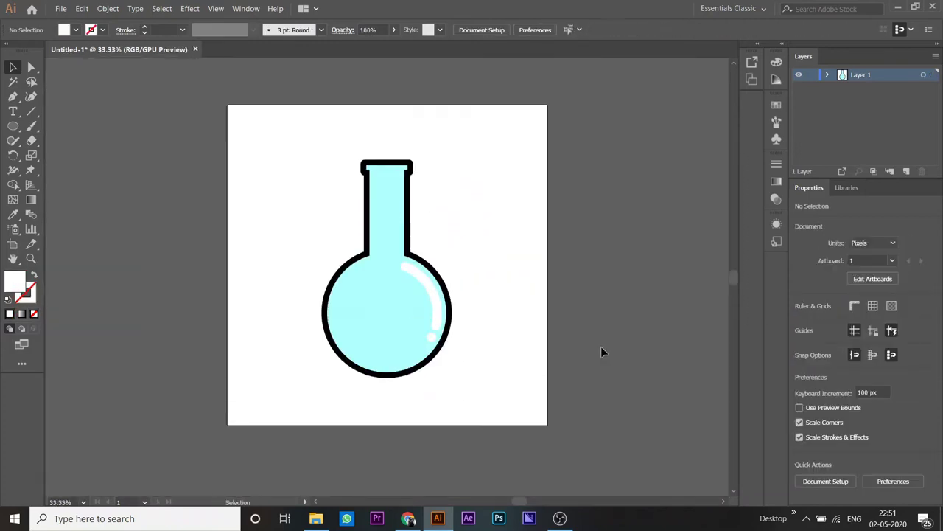
{"action": "key", "text": "ctrl+plus"}
{"action": "key", "text": "ctrl+plus"}
{"action": "key", "text": "ctrl+plus"}
- Draw a small black circle for the left eye and duplicate it to the right
{"action": "key", "text": "l"}
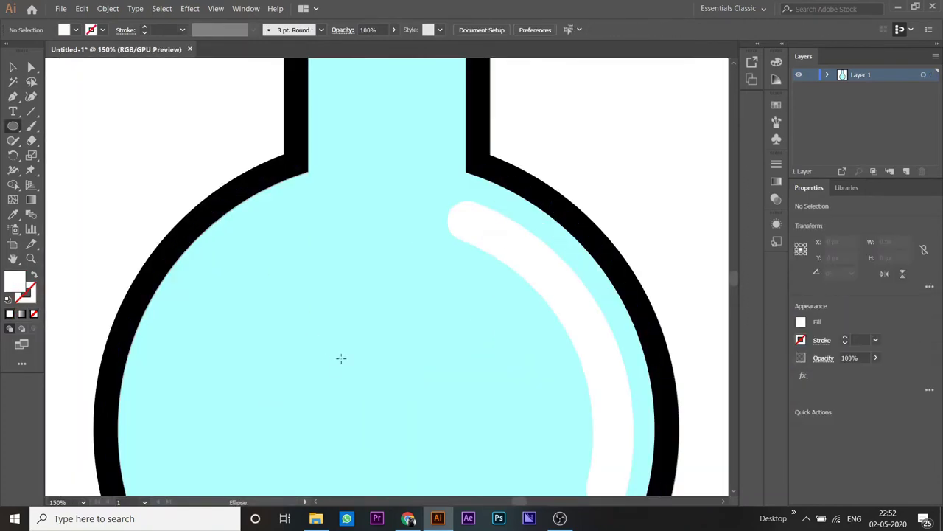
{"action": "left_click_drag", "start_coordinate": [331, 353], "coordinate": [358, 380]}
{"action": "left_click", "coordinate": [800, 322]}
{"action": "left_click", "coordinate": [669, 362]}
{"action": "key", "text": "ctrl+shift+a"}
{"action": "key", "text": "ctrl+minus"}
{"action": "key", "text": "ctrl+minus"}
{"action": "left_click_drag", "start_coordinate": [372, 302], "coordinate": [401, 302]}
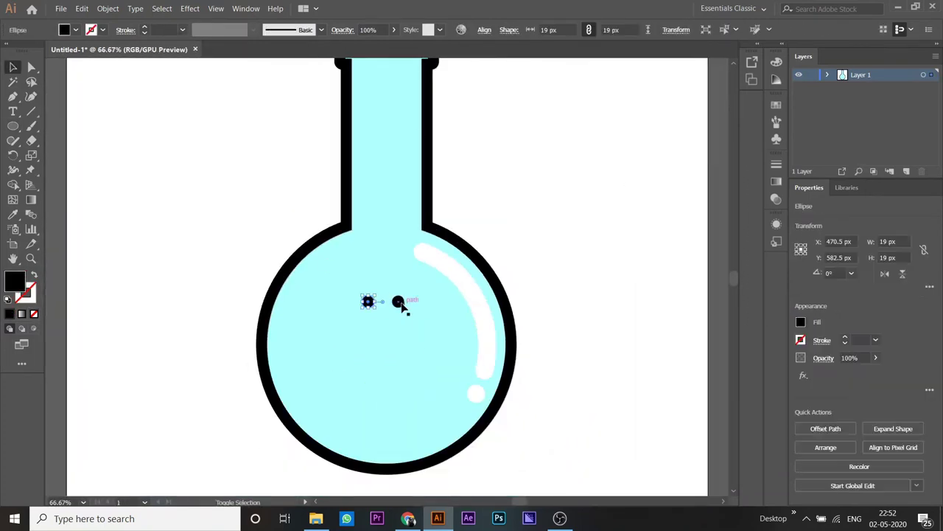
- Add white highlight circles to both eyes and a brown-filled iris
{"action": "key", "text": "ctrl+shift+a"}
{"action": "key", "text": "ctrl+plus"}
{"action": "key", "text": "ctrl+plus"}
{"action": "key", "text": "ctrl+plus"}
{"action": "key", "text": "ctrl+plus"}
{"action": "scroll", "coordinate": [499, 351], "scroll_direction": "down", "scroll_amount": 3}
{"action": "left_click_drag", "start_coordinate": [494, 296], "coordinate": [403, 297]}
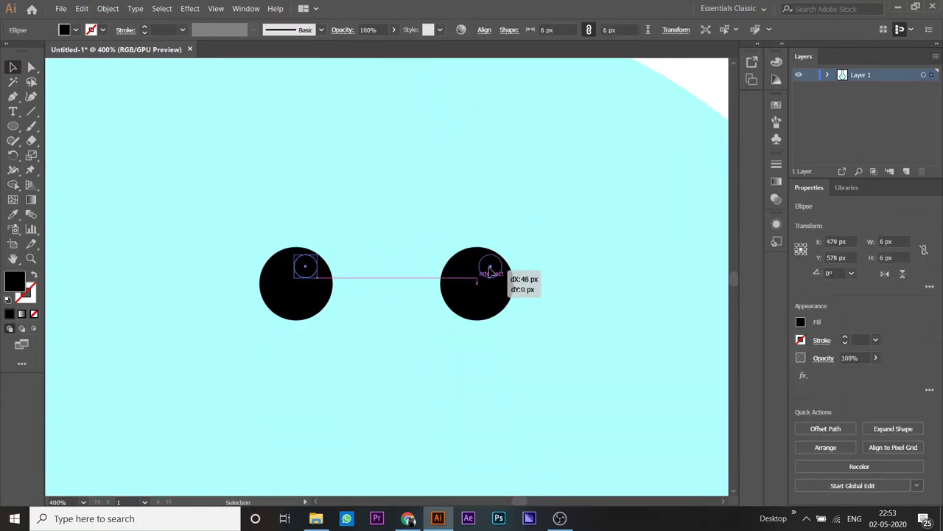
{"action": "key", "text": "ctrl+0"}
{"action": "key", "text": "ctrl+plus"}
{"action": "key", "text": "ctrl+plus"}
{"action": "key", "text": "ctrl+plus"}
{"action": "key", "text": "l"}
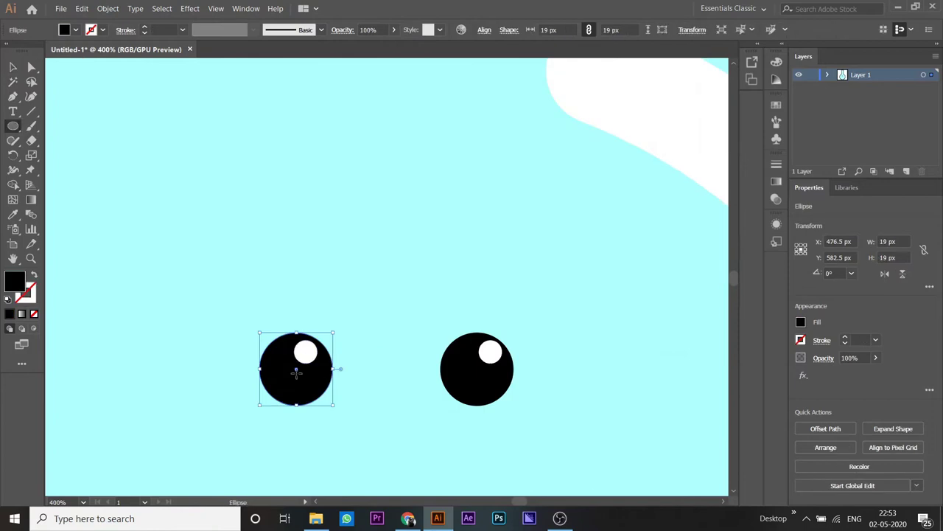
{"action": "left_click_drag", "start_coordinate": [306, 379], "coordinate": [306, 380]}
{"action": "left_click", "coordinate": [800, 321]}
{"action": "left_click", "coordinate": [766, 401]}
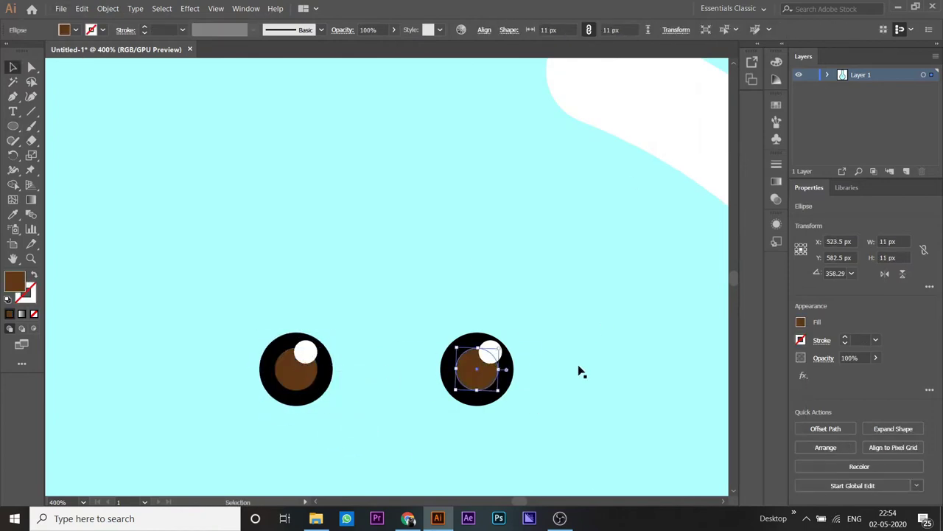
- Enlarge the left eye, then select the smaller right eye
{"action": "left_click", "coordinate": [580, 373]}
{"action": "left_click", "coordinate": [288, 391]}
{"action": "left_click_drag", "start_coordinate": [332, 405], "coordinate": [413, 476]}
{"action": "key", "text": "ctrl+0"}
{"action": "left_click", "coordinate": [409, 422]}
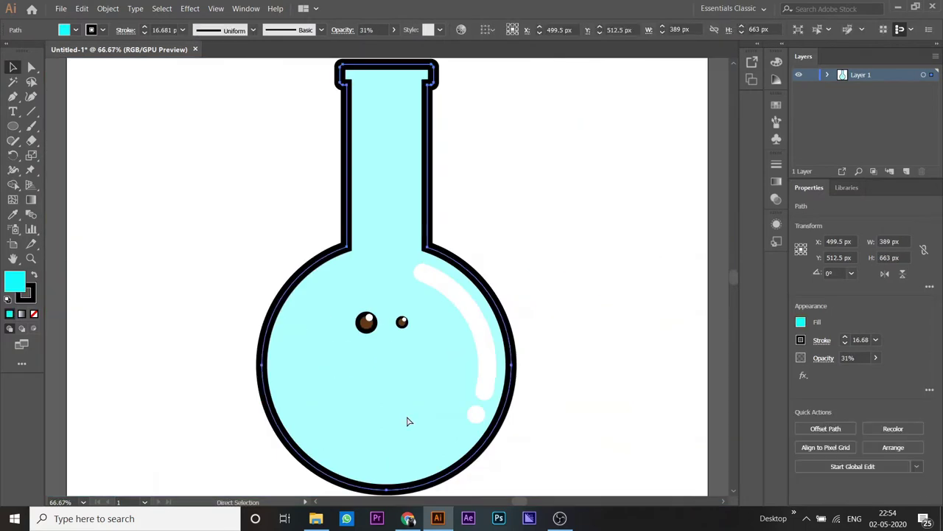
{"action": "key", "text": "ctrl+shift+a"}
{"action": "left_click", "coordinate": [367, 324]}
{"action": "key", "text": "ctrl+plus"}
{"action": "key", "text": "ctrl+plus"}
{"action": "key", "text": "ctrl+plus"}
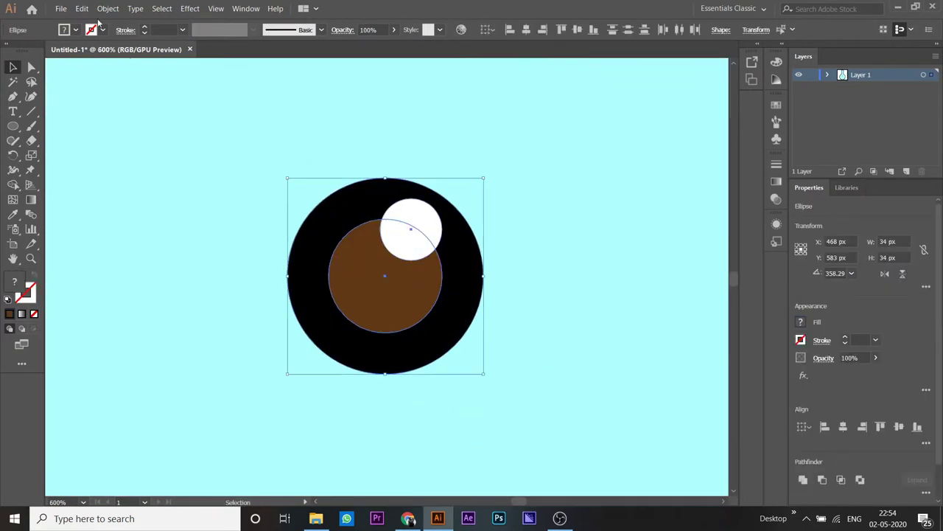
- Apply an Object menu command and duplicate the large eye to the right
{"action": "left_click", "coordinate": [107, 8]}
{"action": "left_click", "coordinate": [126, 94]}
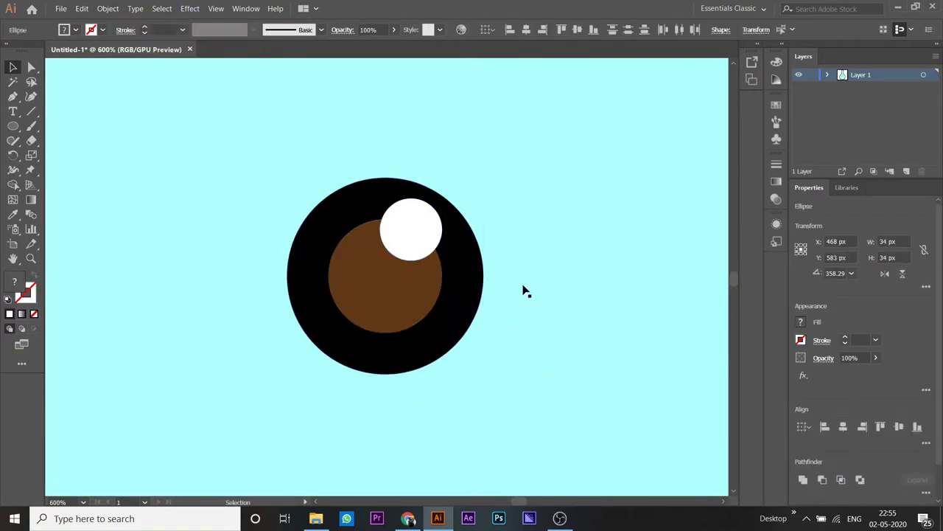
{"action": "key", "text": "ctrl+minus"}
{"action": "key", "text": "ctrl+minus"}
{"action": "key", "text": "ctrl+minus"}
{"action": "left_click_drag", "start_coordinate": [413, 301], "coordinate": [487, 301]}
{"action": "left_click", "coordinate": [565, 302]}
{"action": "scroll", "coordinate": [101, 165], "scroll_direction": "down", "scroll_amount": 5}
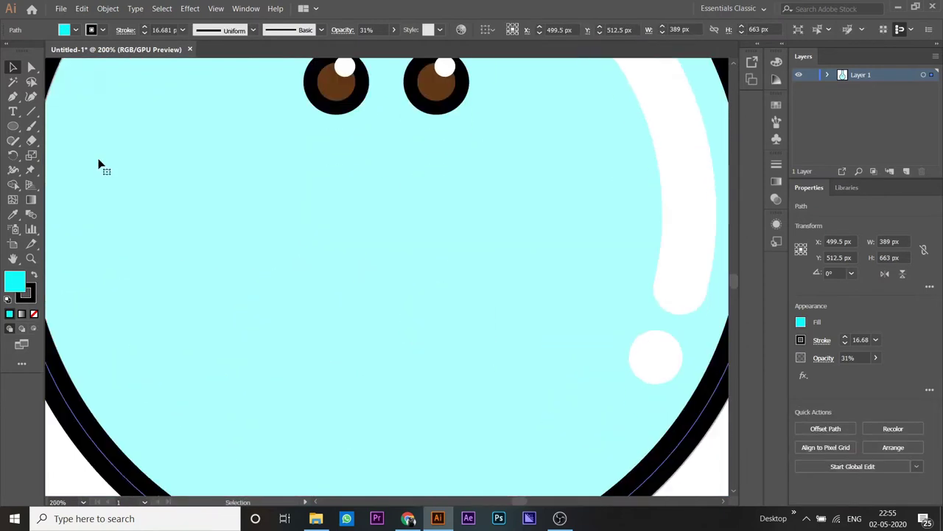
- Draw an oval mouth below the eyes and change both irises to a pale fill
{"action": "left_click_drag", "start_coordinate": [460, 335], "coordinate": [483, 356]}
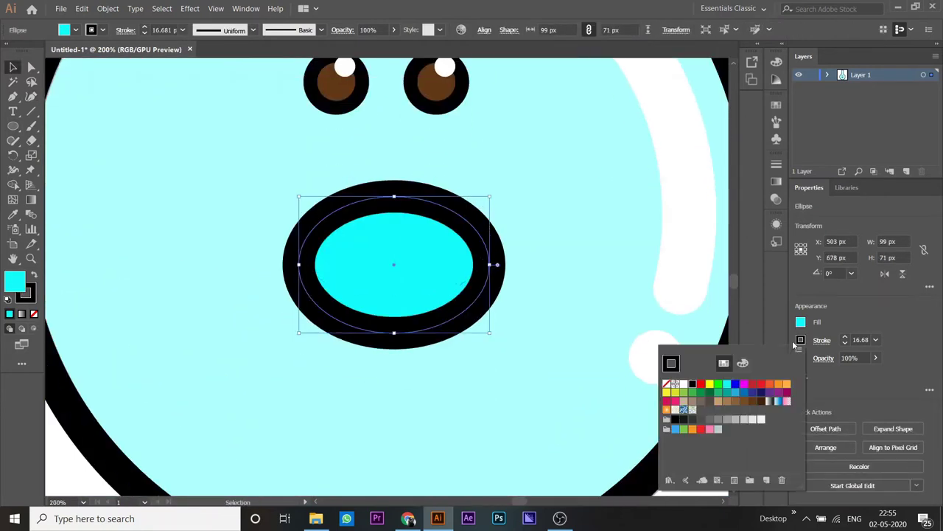
{"action": "key", "text": "ctrl+0"}
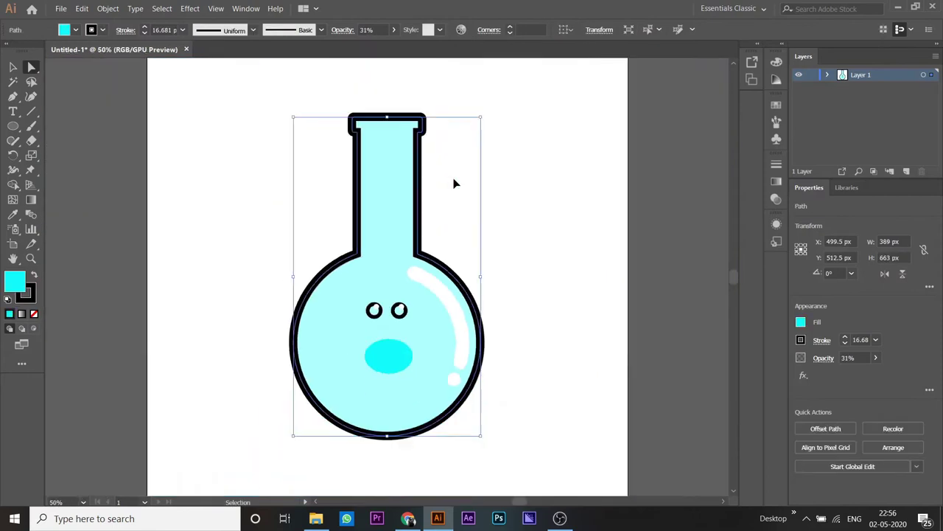
{"action": "key", "text": "ctrl+plus"}
{"action": "left_click", "coordinate": [336, 340], "text": "shift"}
{"action": "scroll", "coordinate": [875, 360], "scroll_direction": "down", "scroll_amount": 4}
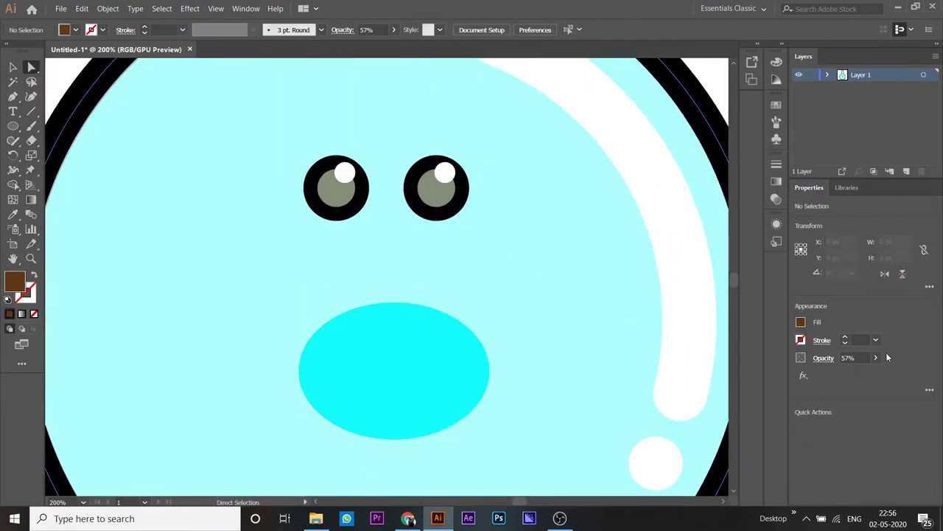
{"action": "left_click", "coordinate": [801, 322]}
{"action": "left_click", "coordinate": [492, 341]}
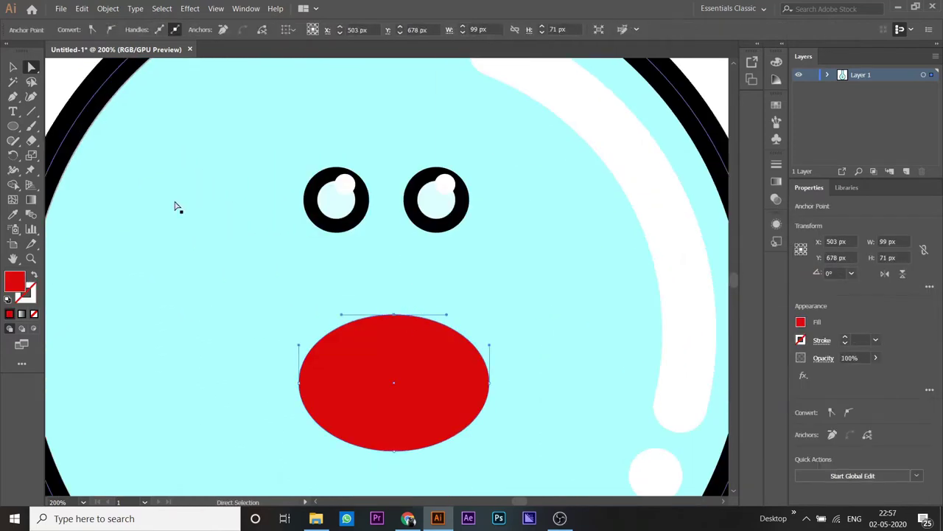
- Nudge the mouth up and draw two tooth rectangles along its top edge
{"action": "left_click_drag", "start_coordinate": [416, 372], "coordinate": [417, 353]}
{"action": "left_click", "coordinate": [96, 61]}
{"action": "key", "text": "m"}
{"action": "left_click_drag", "start_coordinate": [358, 293], "coordinate": [391, 331]}
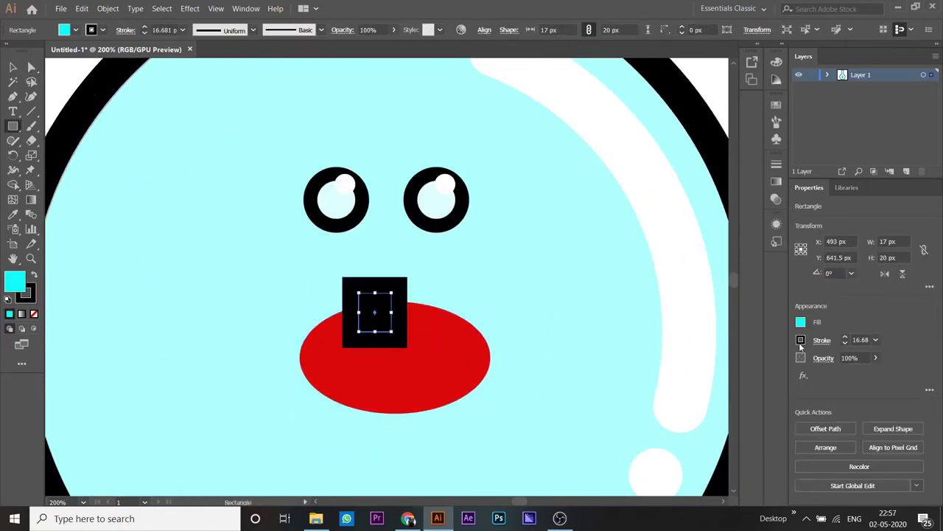
{"action": "left_click_drag", "start_coordinate": [350, 272], "coordinate": [413, 324]}
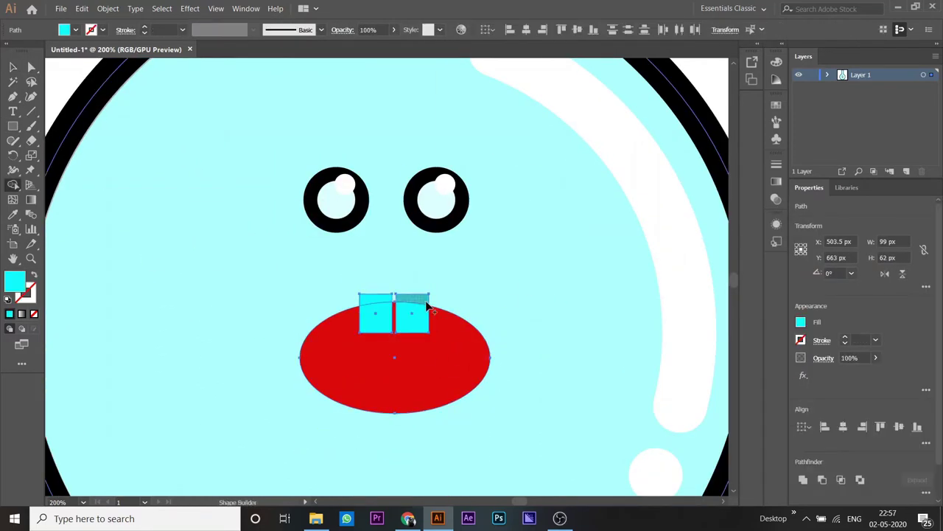
{"action": "key", "text": "d"}
- Recolour the mouth dark red in the Color Picker
{"action": "scroll", "coordinate": [442, 318], "scroll_direction": "down", "scroll_amount": 2}
{"action": "double_click", "coordinate": [15, 280]}
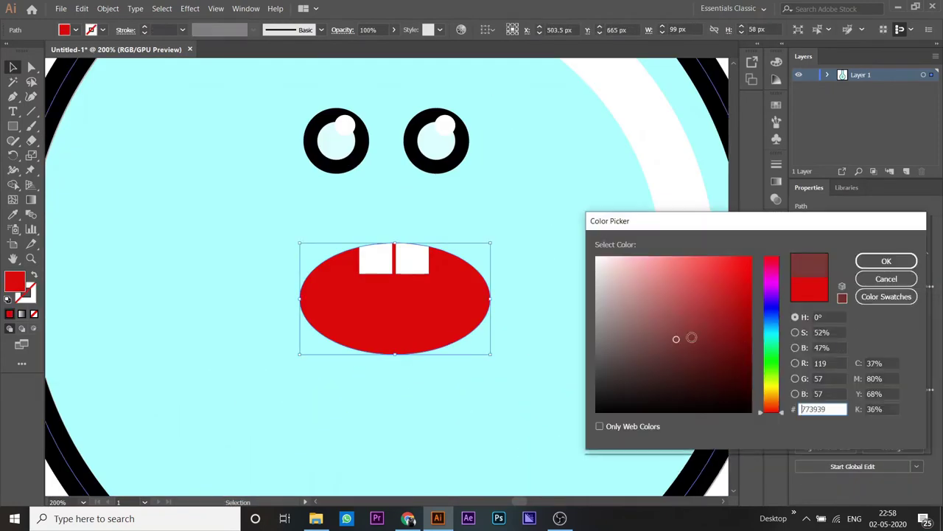
{"action": "left_click", "coordinate": [737, 383]}
{"action": "left_click", "coordinate": [825, 261]}
- Draw a red tongue shape and trim away the part outside the mouth
{"action": "left_click", "coordinate": [420, 313]}
{"action": "left_click", "coordinate": [302, 352]}
{"action": "left_click", "coordinate": [801, 340]}
{"action": "left_click", "coordinate": [722, 383]}
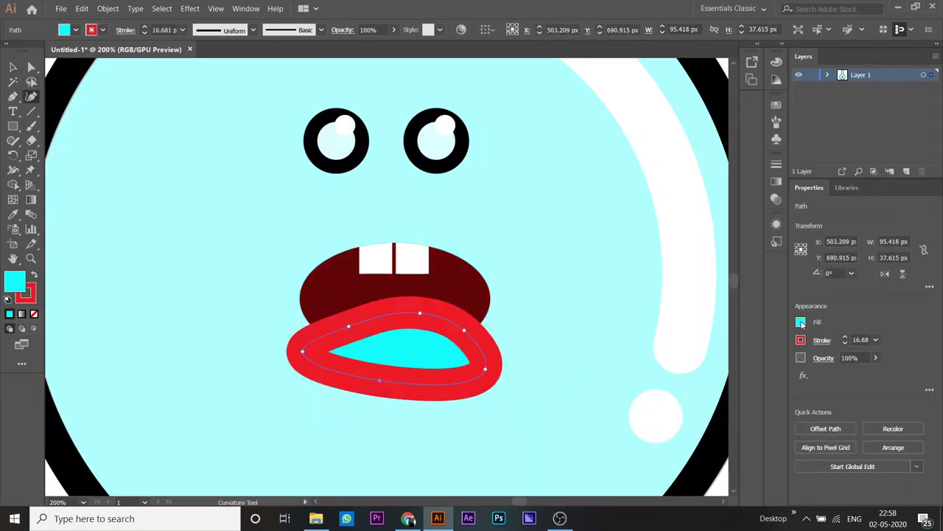
{"action": "left_click", "coordinate": [442, 269], "text": "shift"}
{"action": "key", "text": "shift+m"}
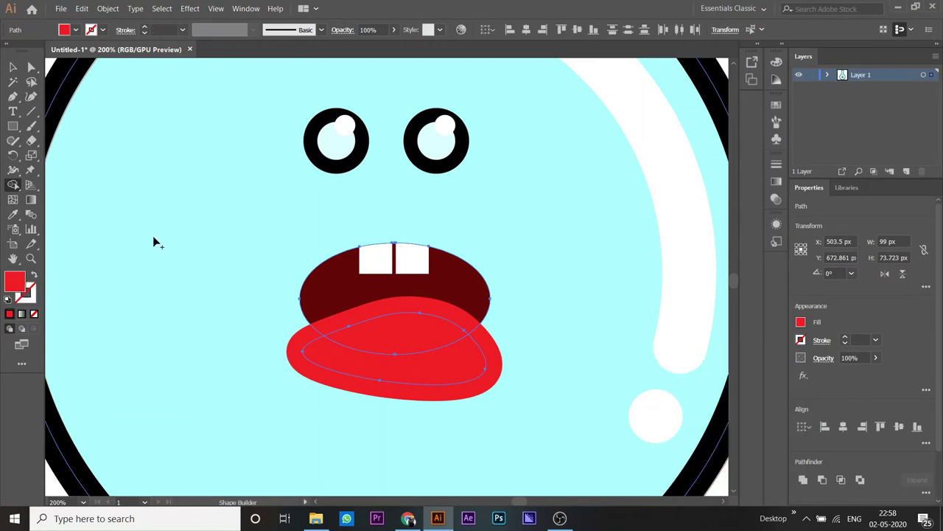
{"action": "key", "text": "ctrl+0"}
{"action": "key", "text": "ctrl+plus"}
{"action": "key", "text": "ctrl+plus"}
{"action": "left_click", "coordinate": [326, 405]}
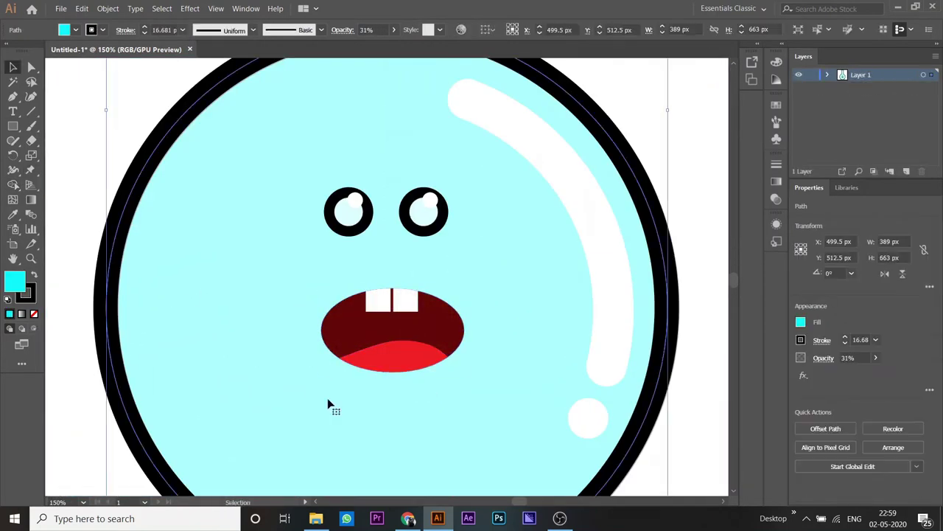
- Rotate the right tooth slightly
{"action": "key", "text": "ctrl+plus"}
{"action": "key", "text": "ctrl+plus"}
{"action": "scroll", "coordinate": [607, 384], "scroll_direction": "down", "scroll_amount": 3}
{"action": "left_click_drag", "start_coordinate": [451, 367], "coordinate": [457, 372]}
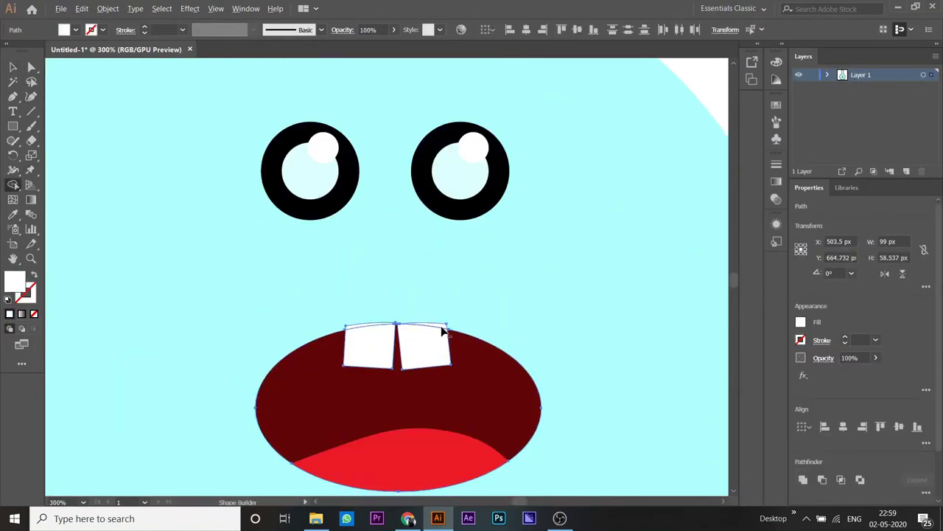
- Merge the two teeth with Effect > Pathfinder > Merge
{"action": "key", "text": "ctrl+plus"}
{"action": "key", "text": "ctrl+plus"}
{"action": "key", "text": "ctrl+plus"}
{"action": "scroll", "coordinate": [445, 419], "scroll_direction": "up", "scroll_amount": 3}
{"action": "key", "text": "a"}
{"action": "left_click", "coordinate": [82, 9]}
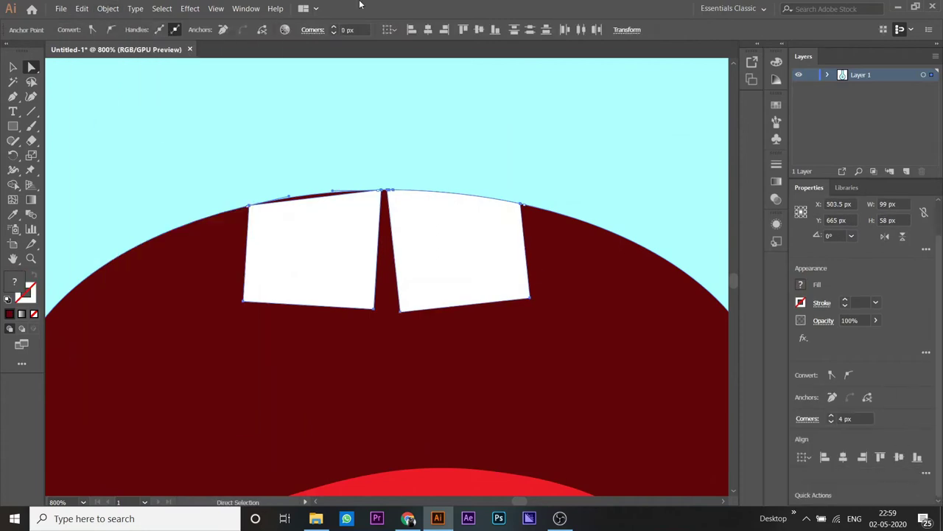
{"action": "left_click", "coordinate": [246, 9]}
{"action": "left_click", "coordinate": [372, 165]}
{"action": "left_click", "coordinate": [535, 276]}
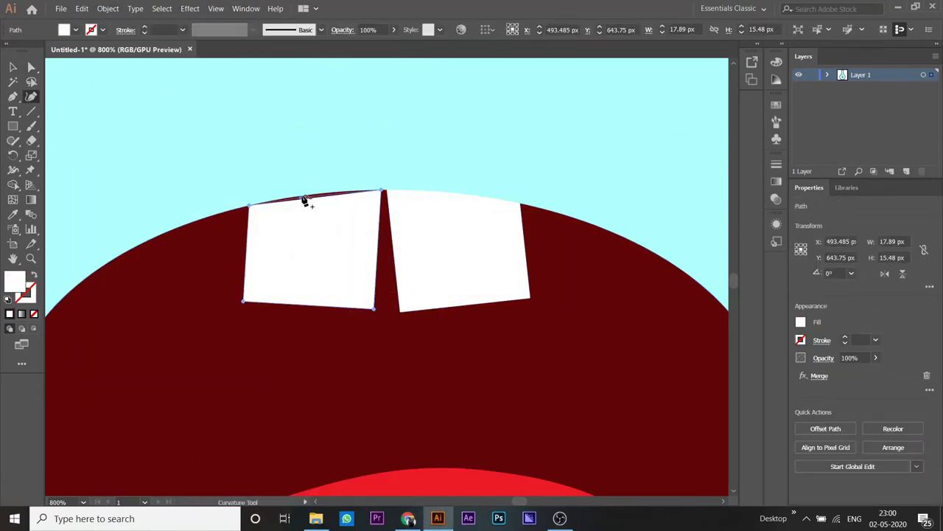
- Draw a dark brown strip across the bottom of the artboard
{"action": "key", "text": "ctrl+0"}
{"action": "key", "text": "v"}
{"action": "left_click", "coordinate": [576, 452]}
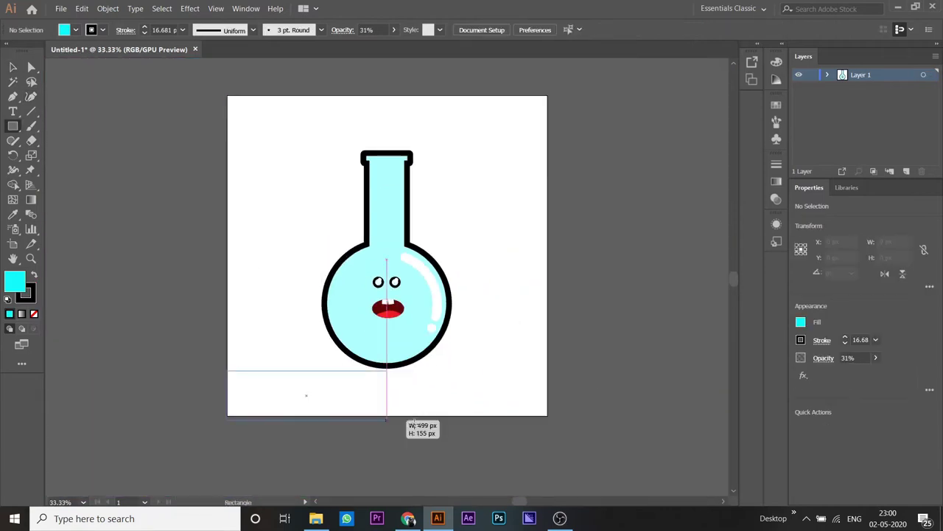
{"action": "left_click_drag", "start_coordinate": [226, 369], "coordinate": [549, 416]}
{"action": "left_click", "coordinate": [800, 321]}
{"action": "left_click", "coordinate": [695, 390]}
{"action": "key", "text": "v"}
{"action": "left_click", "coordinate": [627, 442]}
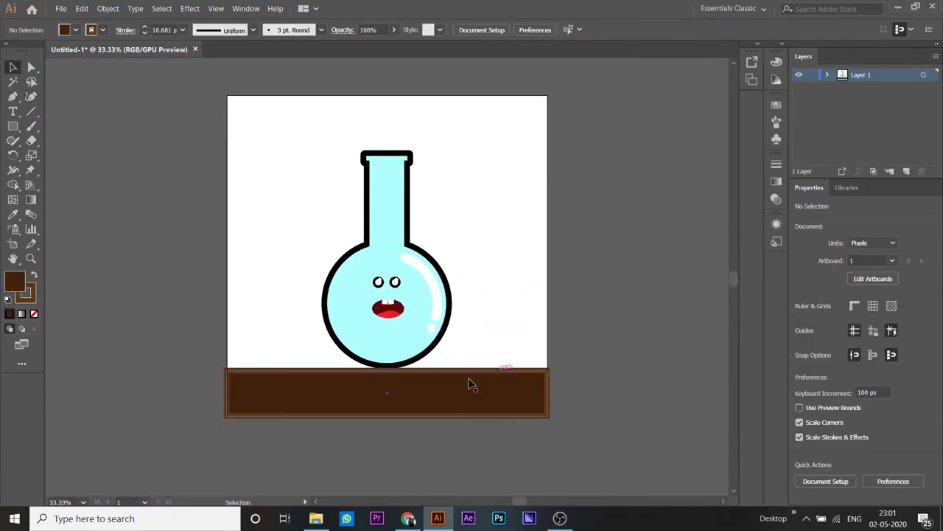
- Cover the flask's lower half with a magenta-filled rectangle
{"action": "key", "text": "m"}
{"action": "left_click_drag", "start_coordinate": [299, 288], "coordinate": [479, 370]}
{"action": "left_click", "coordinate": [800, 322]}
{"action": "left_click", "coordinate": [735, 361]}
{"action": "key", "text": "v"}
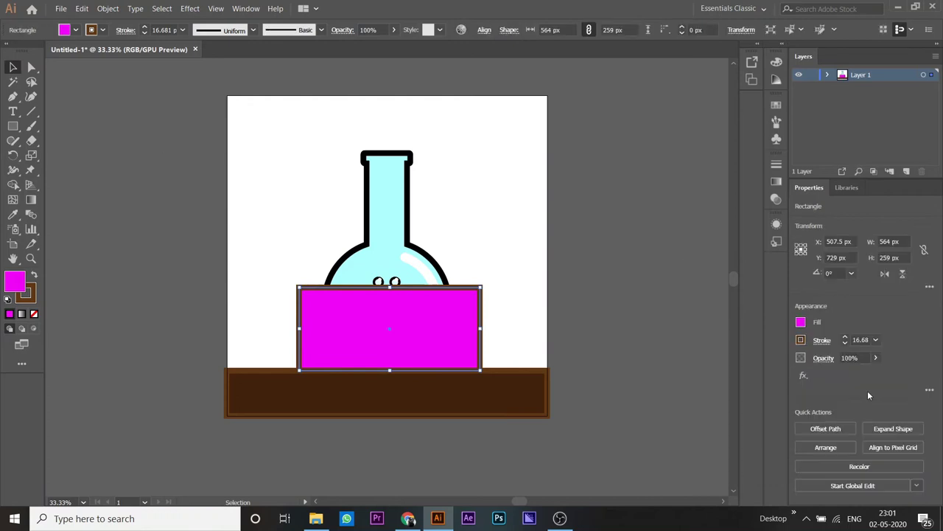
- Trim the wavy magenta shape to the flask bulb and send the liquid behind the face
{"action": "key", "text": "v"}
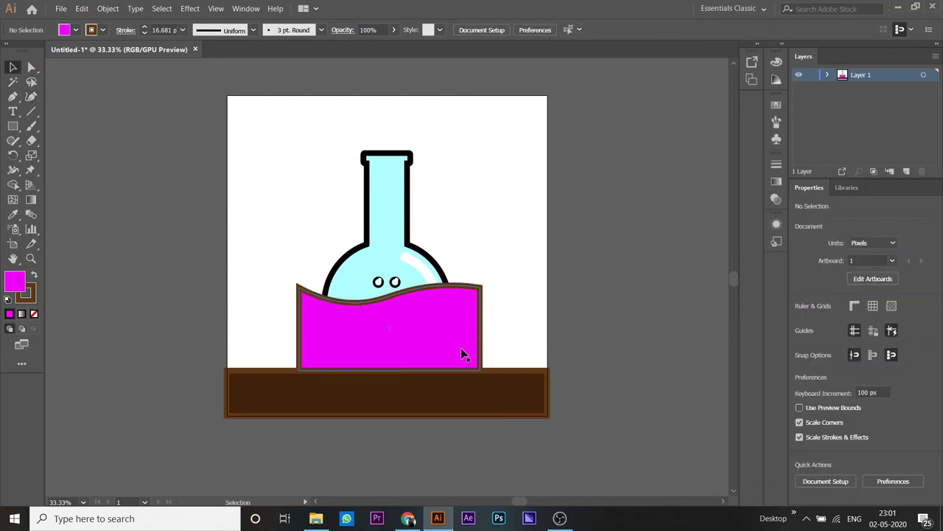
{"action": "mouse_move", "coordinate": [460, 384]}
{"action": "left_mouse_down"}
{"action": "mouse_move", "coordinate": [457, 337]}
{"action": "mouse_move", "coordinate": [460, 347]}
{"action": "left_mouse_up"}
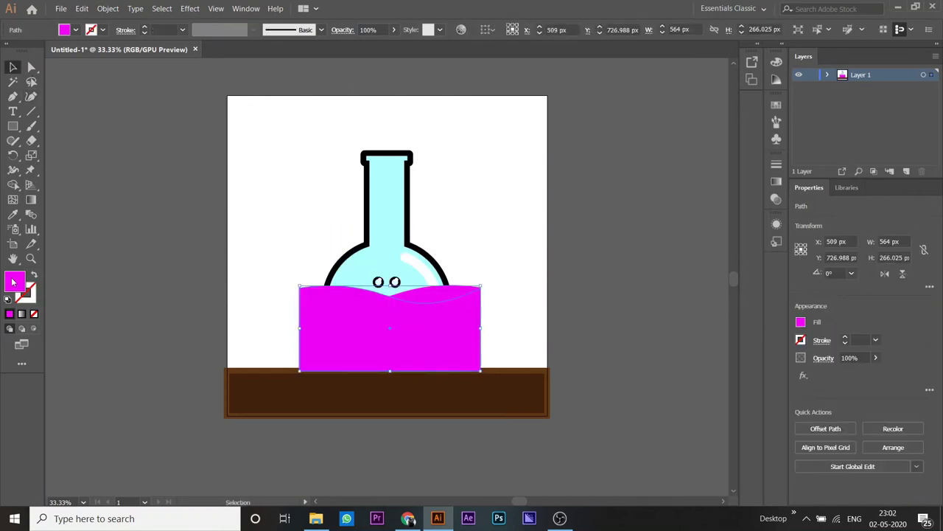
{"action": "left_click", "coordinate": [496, 322]}
{"action": "left_click", "coordinate": [471, 343]}
{"action": "key", "text": "ctrl+7"}
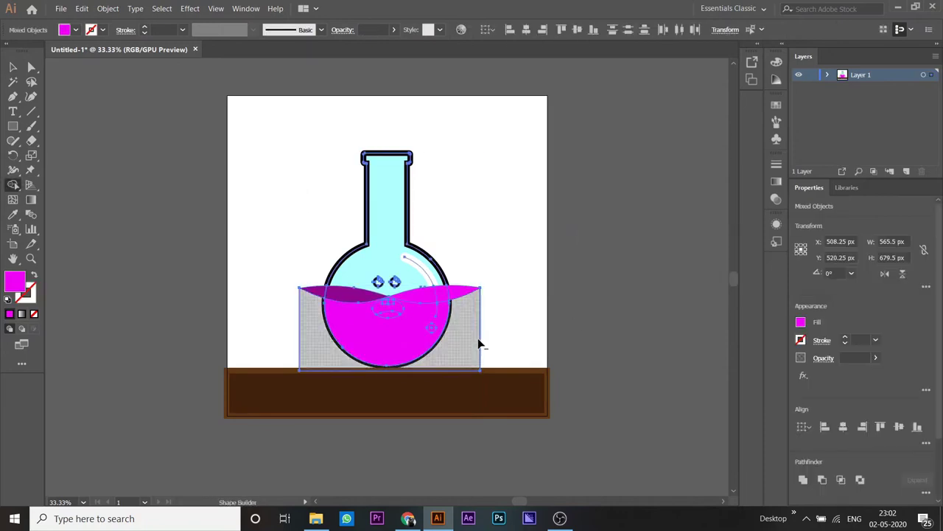
{"action": "key", "text": "ctrl+plus"}
{"action": "key", "text": "ctrl+plus"}
{"action": "key", "text": "ctrl+plus"}
{"action": "key", "text": "ctrl+plus"}
{"action": "right_click", "coordinate": [246, 274]}
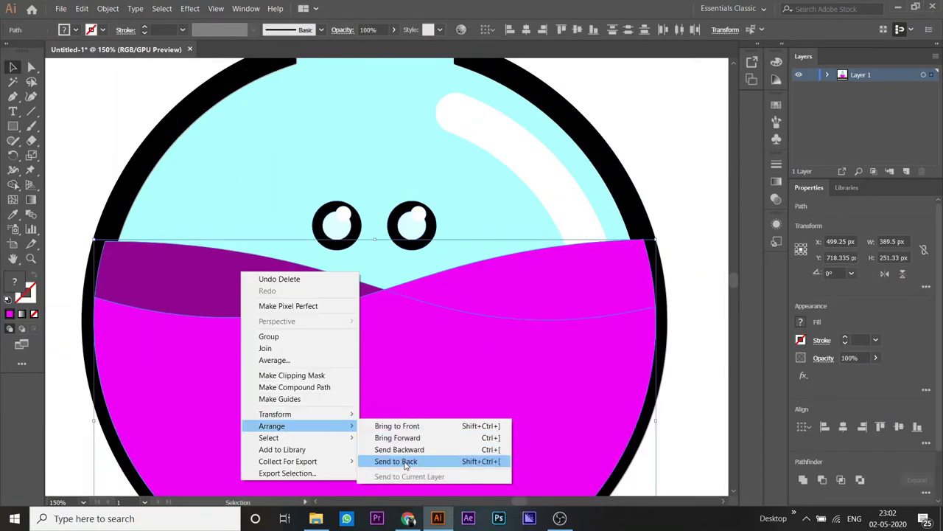
{"action": "left_click", "coordinate": [432, 453]}
{"action": "key", "text": "ctrl+0"}
- Draw a small rectangle and give the left eye's pupil a darker fill
{"action": "key", "text": "m"}
{"action": "left_click_drag", "start_coordinate": [390, 259], "coordinate": [396, 270]}
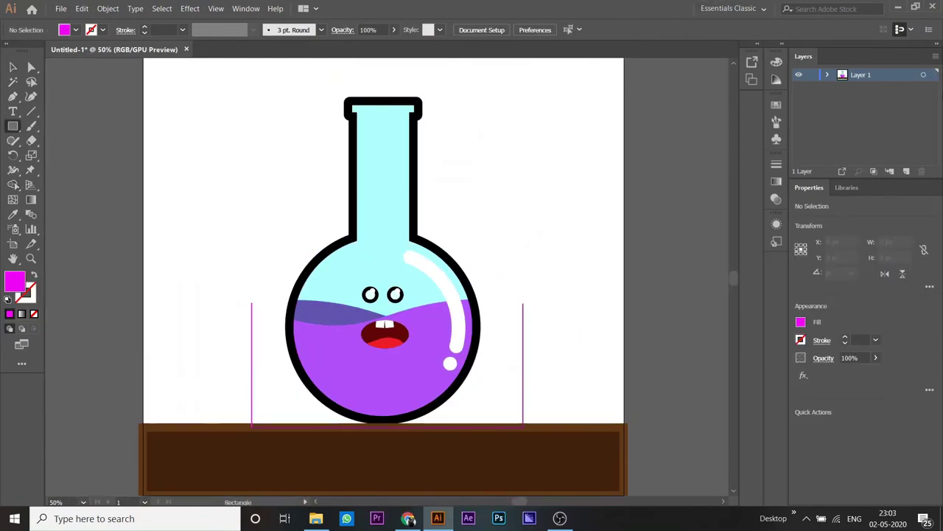
{"action": "key", "text": "a"}
{"action": "left_click", "coordinate": [371, 294]}
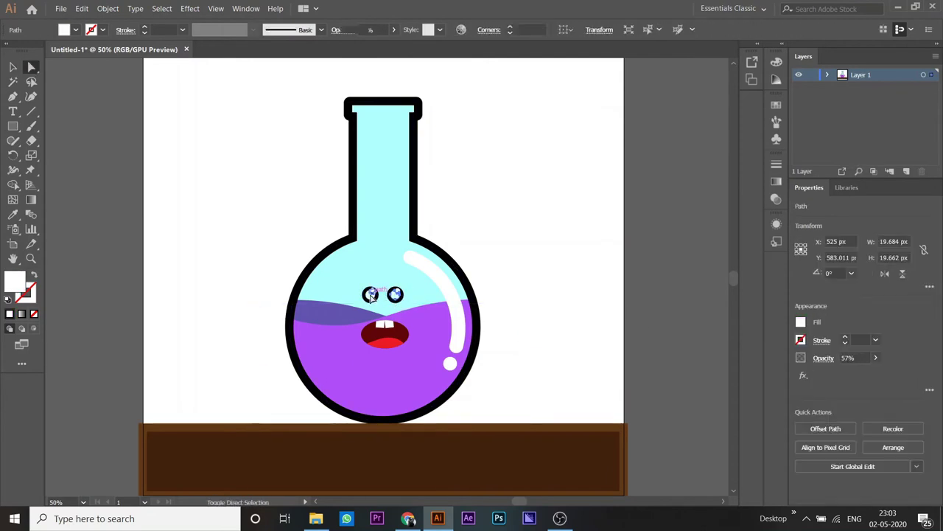
{"action": "left_click", "coordinate": [801, 322]}
{"action": "left_click", "coordinate": [726, 367]}
{"action": "left_click", "coordinate": [693, 367]}
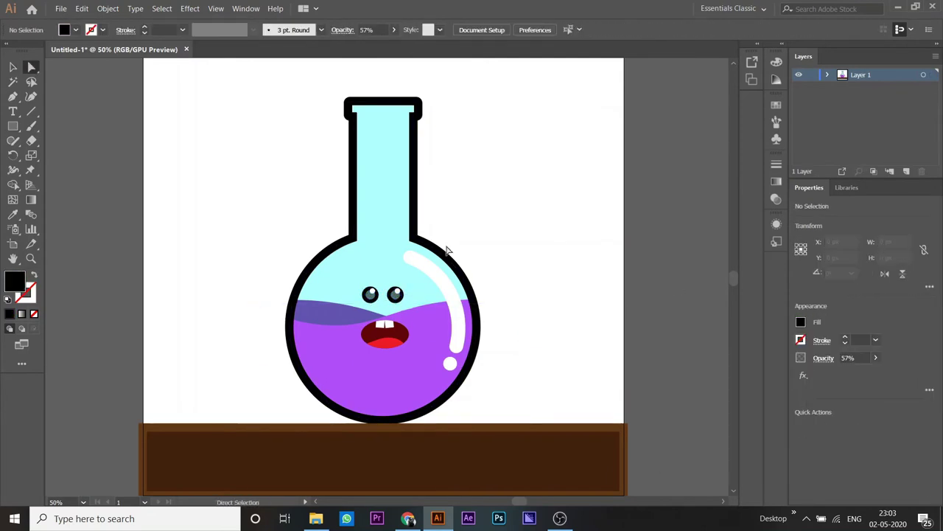
- Select the mouth parts, then zoom out to view the whole flask
{"action": "scroll", "coordinate": [387, 320], "scroll_direction": "up", "scroll_amount": 5}
{"action": "left_click", "coordinate": [344, 437]}
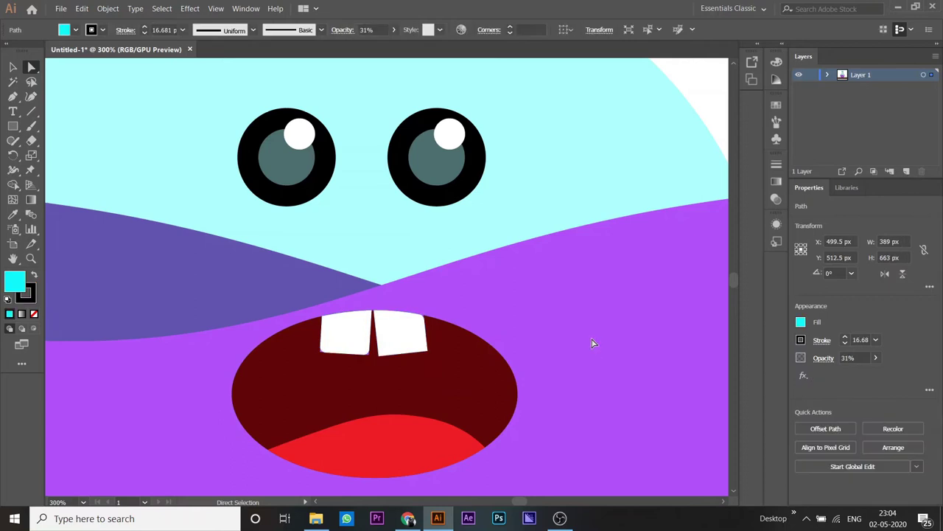
{"action": "key", "text": "ctrl+0"}
{"action": "left_click", "coordinate": [622, 265]}
{"action": "scroll", "coordinate": [621, 265], "scroll_direction": "up", "scroll_amount": 1}
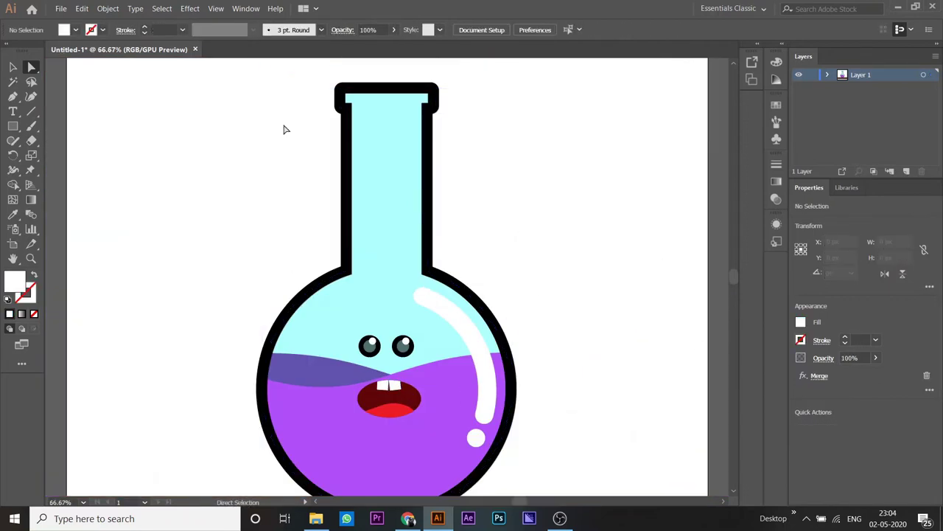
- Delete the stray small circle and move the black circle left of the flask
{"action": "key", "text": "v"}
{"action": "left_click_drag", "start_coordinate": [401, 309], "coordinate": [594, 310]}
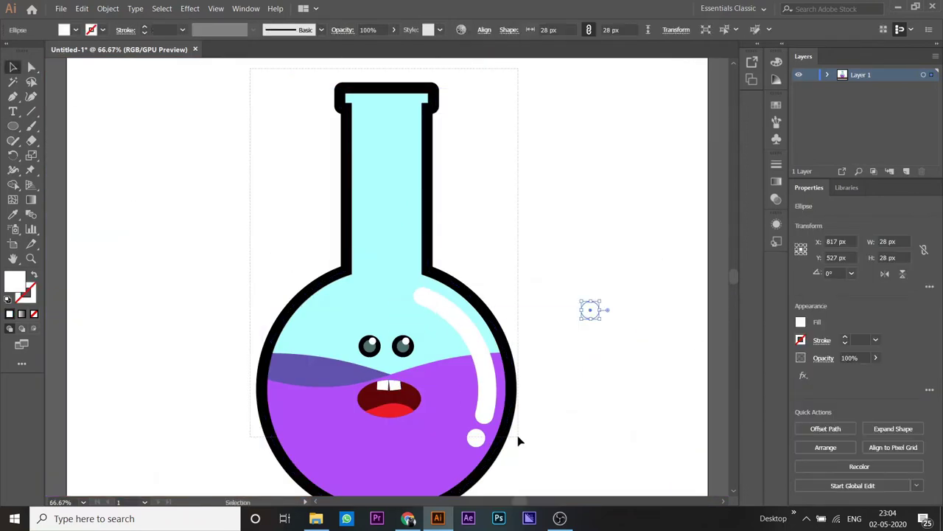
{"action": "key", "text": "Delete"}
{"action": "key", "text": "m"}
{"action": "left_click_drag", "start_coordinate": [555, 246], "coordinate": [587, 282]}
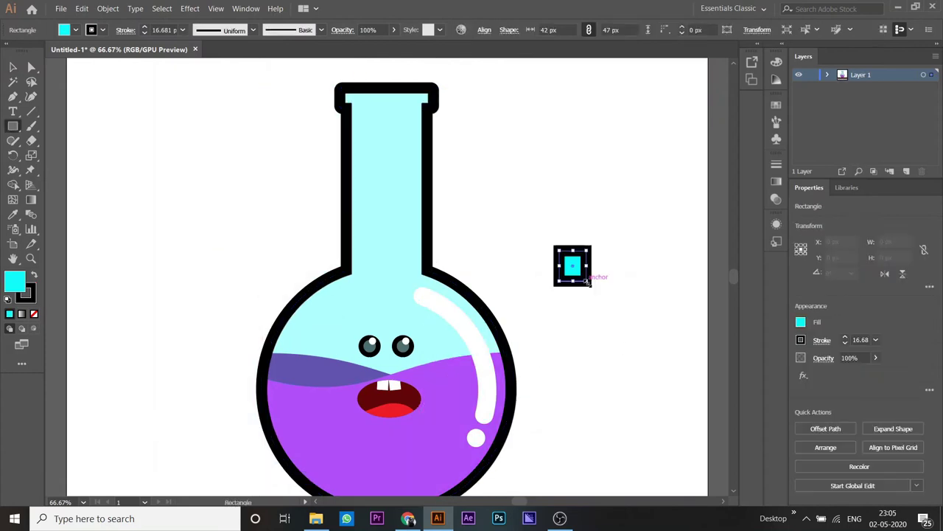
{"action": "left_click_drag", "start_coordinate": [250, 263], "coordinate": [180, 292]}
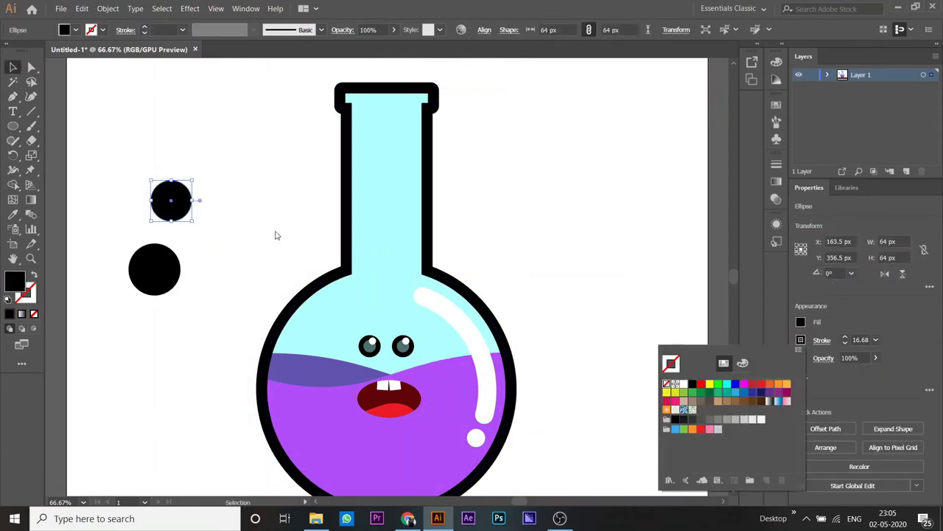
{"action": "key", "text": "ctrl+equal"}
{"action": "key", "text": "ctrl+equal"}
{"action": "key", "text": "ctrl+equal"}
{"action": "key", "text": "Delete"}
{"action": "key", "text": "ctrl+z"}
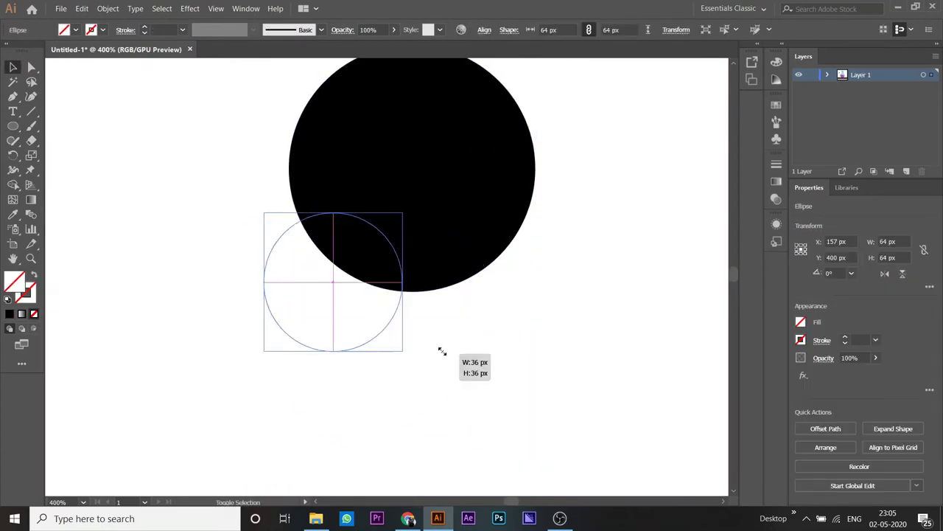
- Make the inner circle a 6 pt white ring centred inside the black circle
{"action": "right_click", "coordinate": [475, 276]}
{"action": "left_click", "coordinate": [604, 391]}
{"action": "key", "text": "d"}
{"action": "left_click_drag", "start_coordinate": [442, 184], "coordinate": [460, 186]}
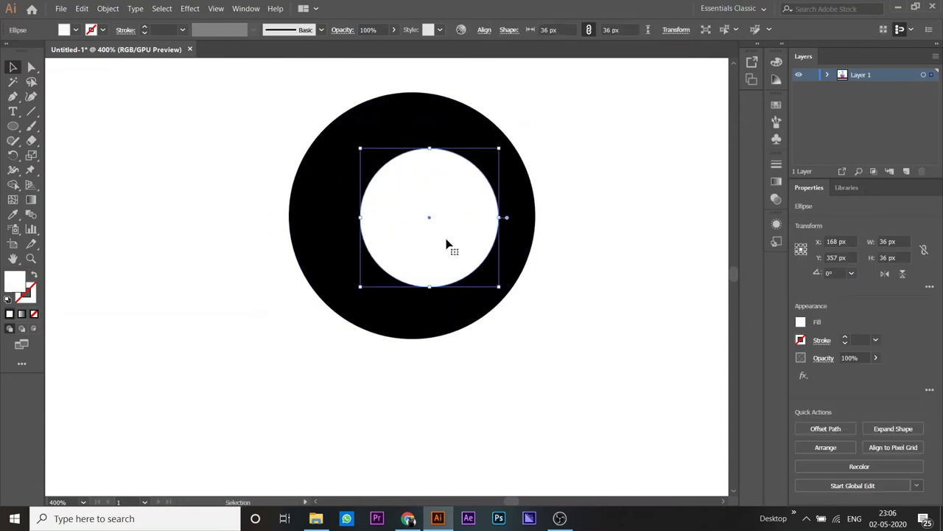
{"action": "left_click", "coordinate": [801, 322]}
{"action": "left_click", "coordinate": [667, 352]}
{"action": "left_click", "coordinate": [846, 338]}
{"action": "left_click_drag", "start_coordinate": [496, 230], "coordinate": [484, 238]}
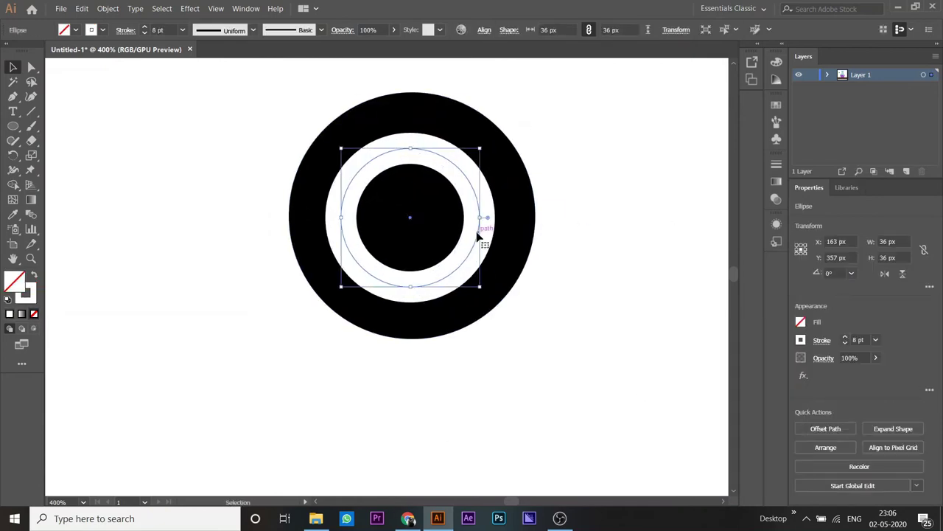
- Cut the ring to one curved highlight, fill the bubble #901d93, and place it on the flask
{"action": "left_click", "coordinate": [472, 178]}
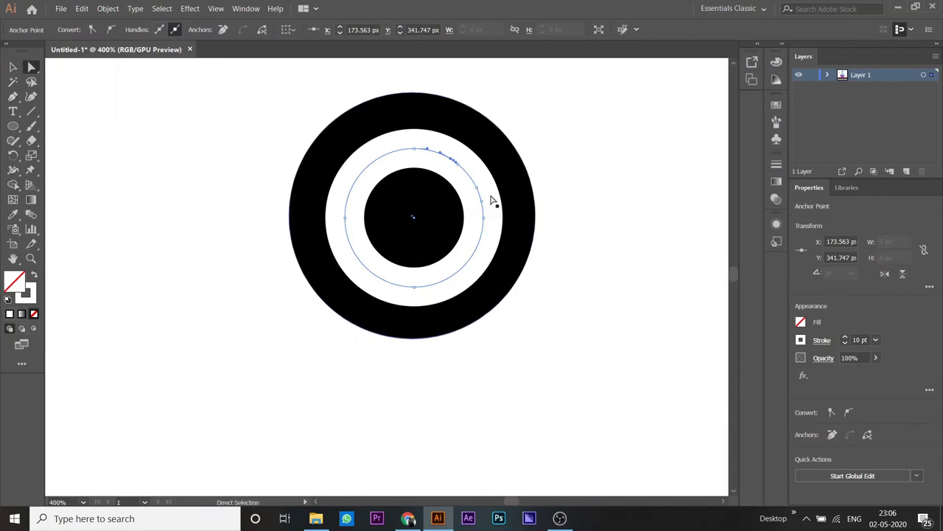
{"action": "key", "text": "Delete"}
{"action": "left_click_drag", "start_coordinate": [453, 249], "coordinate": [420, 143]}
{"action": "key", "text": "Delete"}
{"action": "key", "text": "ctrl+z"}
{"action": "key", "text": "ctrl+z"}
{"action": "left_click_drag", "start_coordinate": [489, 219], "coordinate": [500, 243]}
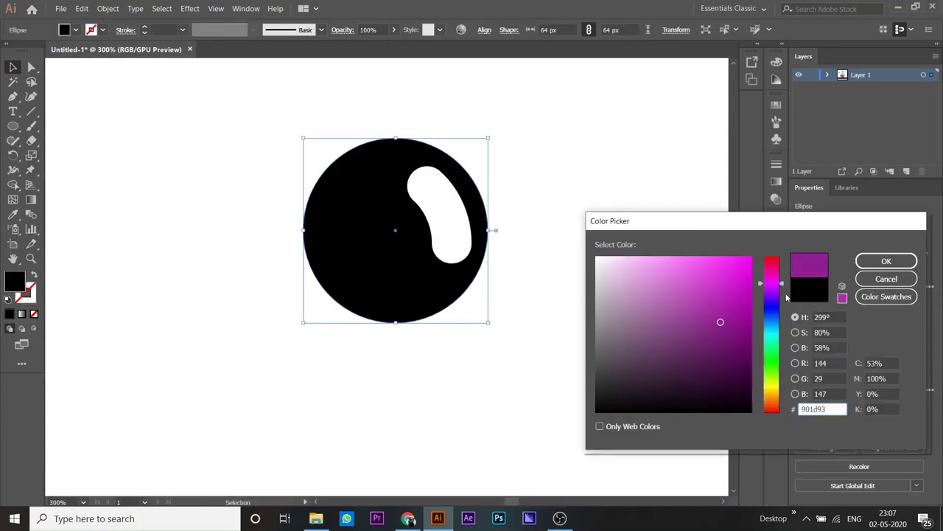
{"action": "left_click", "coordinate": [887, 261]}
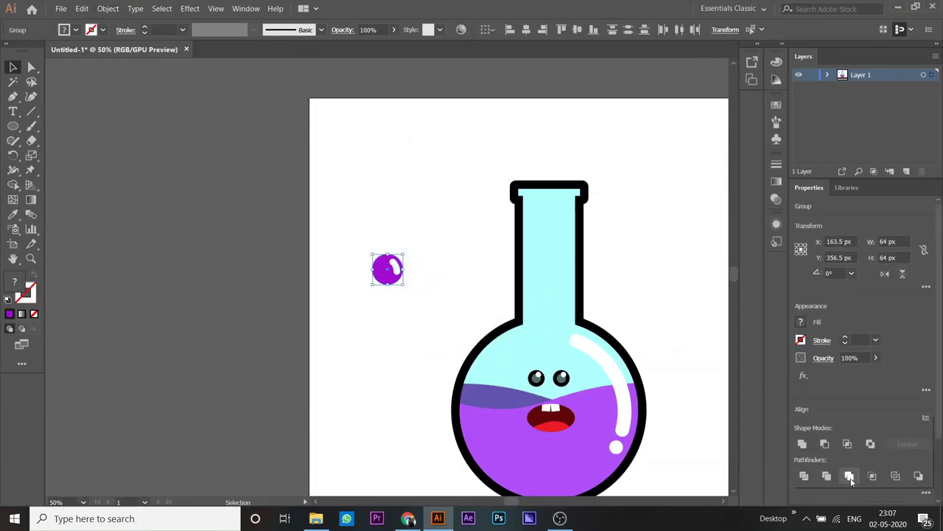
{"action": "left_click_drag", "start_coordinate": [387, 269], "coordinate": [572, 316]}
{"action": "key", "text": "ctrl+="}
{"action": "key", "text": "ctrl+="}
{"action": "key", "text": "ctrl+="}
- Place a bubble copy up and left inside the flask and adjust the small bubble
{"action": "left_click_drag", "start_coordinate": [580, 260], "coordinate": [483, 220]}
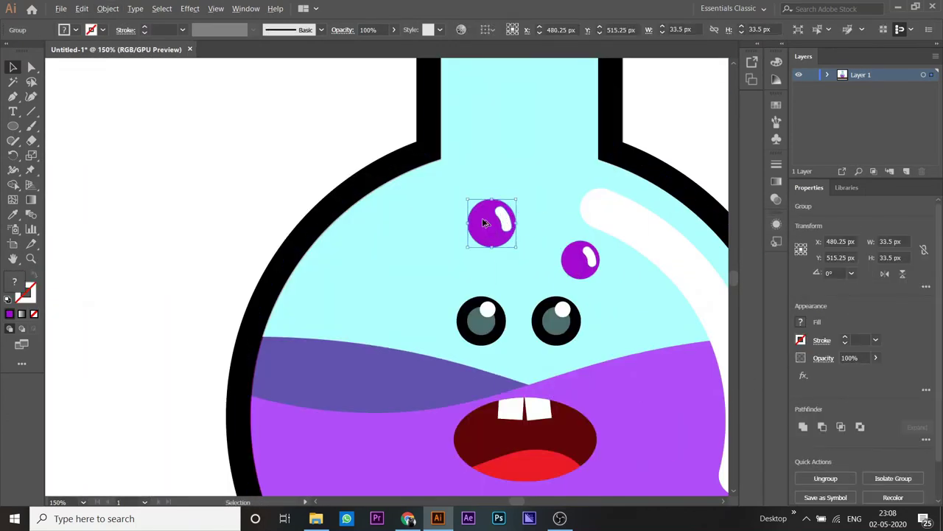
{"action": "key", "text": "ctrl+minus"}
{"action": "key", "text": "ctrl+minus"}
{"action": "key", "text": "ctrl+minus"}
{"action": "left_click", "coordinate": [524, 292]}
{"action": "left_click", "coordinate": [387, 314]}
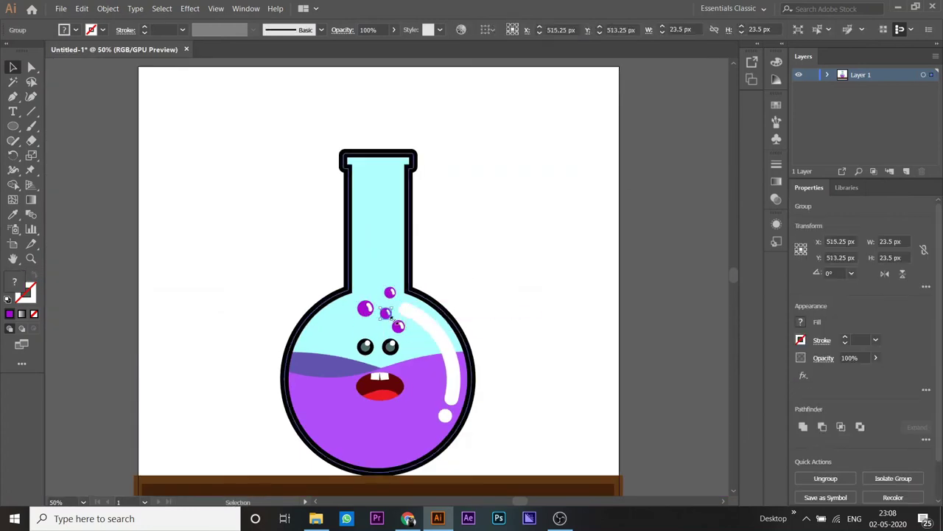
{"action": "key", "text": "ctrl+="}
{"action": "key", "text": "ctrl+="}
{"action": "key", "text": "ctrl+="}
{"action": "key", "text": "ctrl+minus"}
{"action": "key", "text": "ctrl+minus"}
{"action": "key", "text": "ctrl+minus"}
{"action": "key", "text": "ctrl+shift+a"}
{"action": "right_click", "coordinate": [329, 352]}
{"action": "left_click", "coordinate": [516, 274]}
- Restack the bubble group and move the pink bubble out left of the flask
{"action": "left_click", "coordinate": [405, 296]}
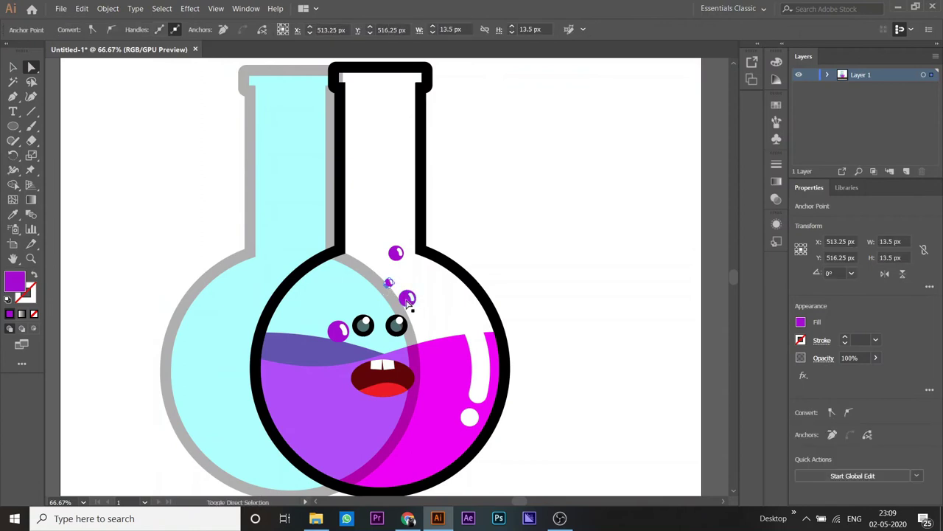
{"action": "key", "text": "v"}
{"action": "left_click", "coordinate": [337, 330]}
{"action": "right_click", "coordinate": [338, 329]}
{"action": "left_click", "coordinate": [494, 485]}
{"action": "key", "text": "ctrl+shift+a"}
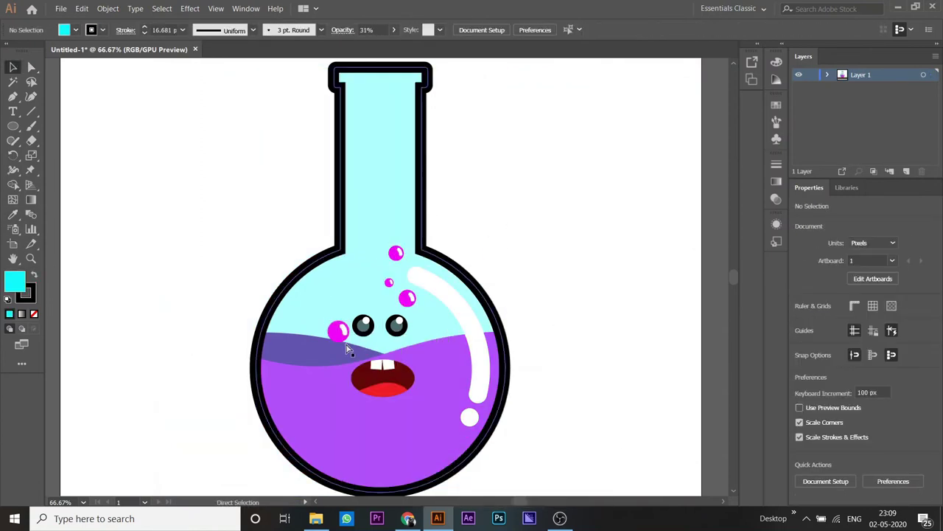
{"action": "left_click", "coordinate": [339, 332]}
{"action": "left_click_drag", "start_coordinate": [339, 334], "coordinate": [218, 270]}
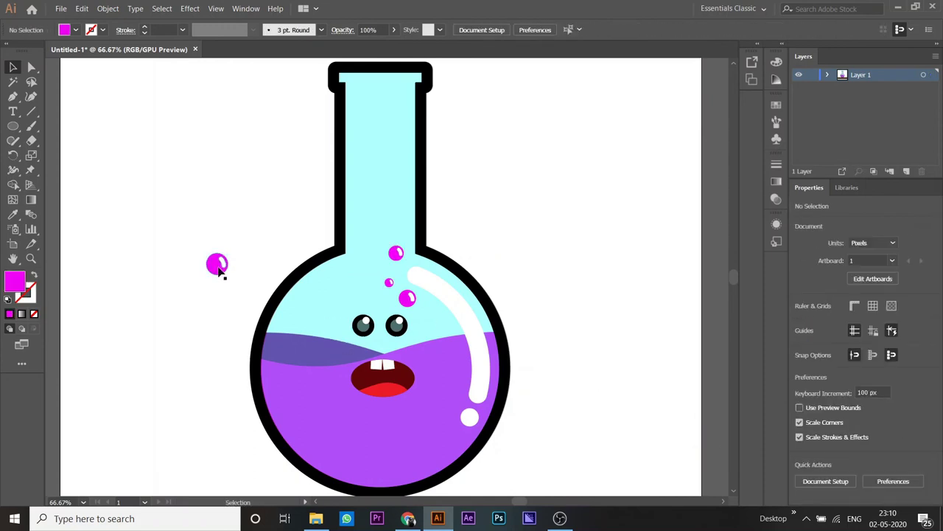
- Copy the magenta bubble into several spots up the flask neck
{"action": "key", "text": "a"}
{"action": "right_click", "coordinate": [330, 333]}
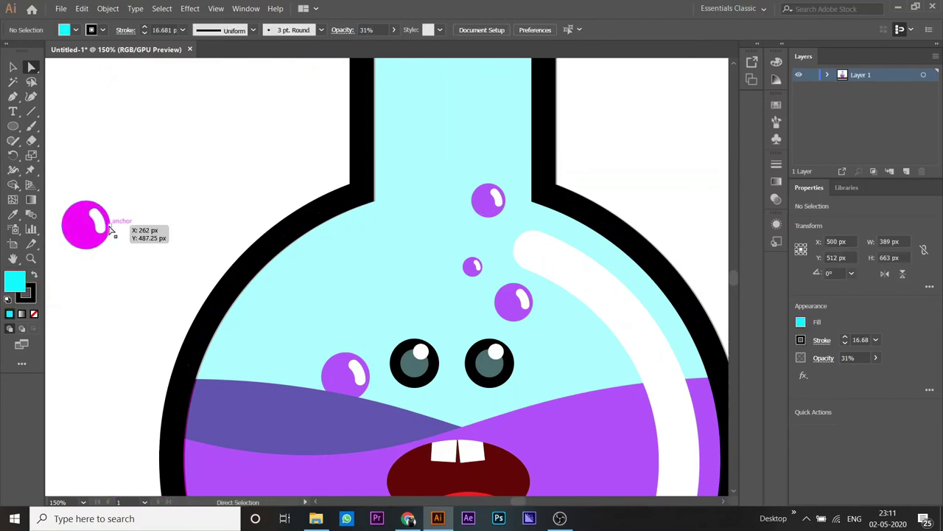
{"action": "left_click_drag", "start_coordinate": [166, 234], "coordinate": [393, 277]}
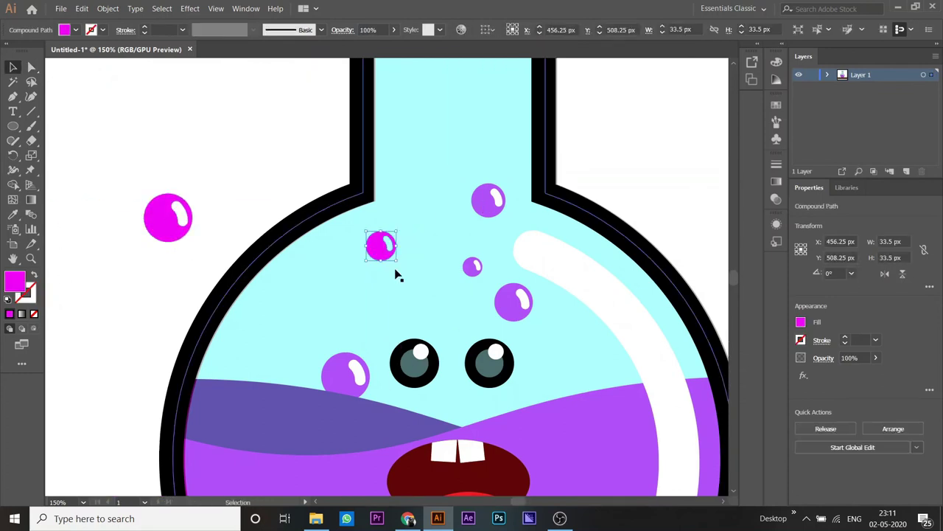
{"action": "scroll", "coordinate": [192, 238], "scroll_direction": "up", "scroll_amount": 4}
{"action": "left_click_drag", "start_coordinate": [169, 362], "coordinate": [425, 253]}
{"action": "scroll", "coordinate": [270, 264], "scroll_direction": "down", "scroll_amount": 4}
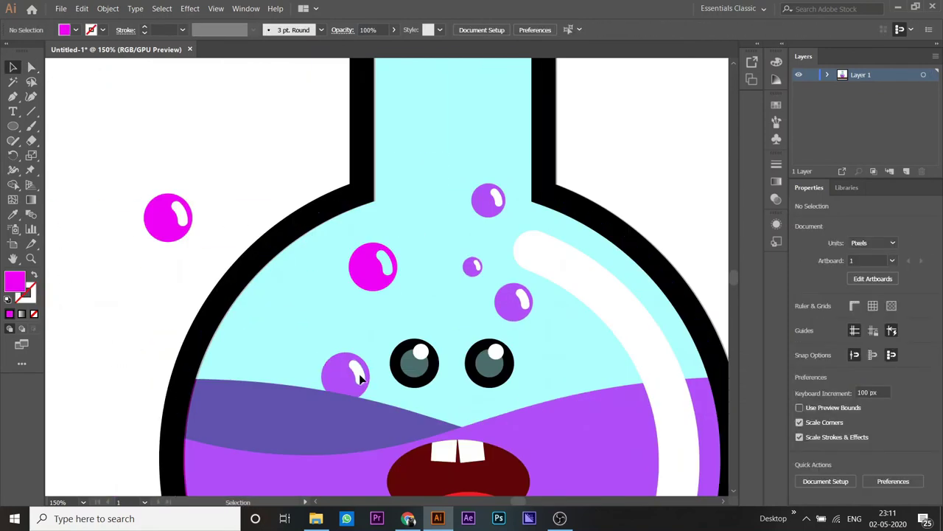
{"action": "scroll", "coordinate": [317, 243], "scroll_direction": "up", "scroll_amount": 6}
{"action": "mouse_move", "coordinate": [181, 424]}
{"action": "left_mouse_down"}
{"action": "mouse_move", "coordinate": [423, 153]}
{"action": "mouse_move", "coordinate": [606, 190]}
{"action": "left_mouse_up"}
{"action": "scroll", "coordinate": [422, 152], "scroll_direction": "up", "scroll_amount": 4}
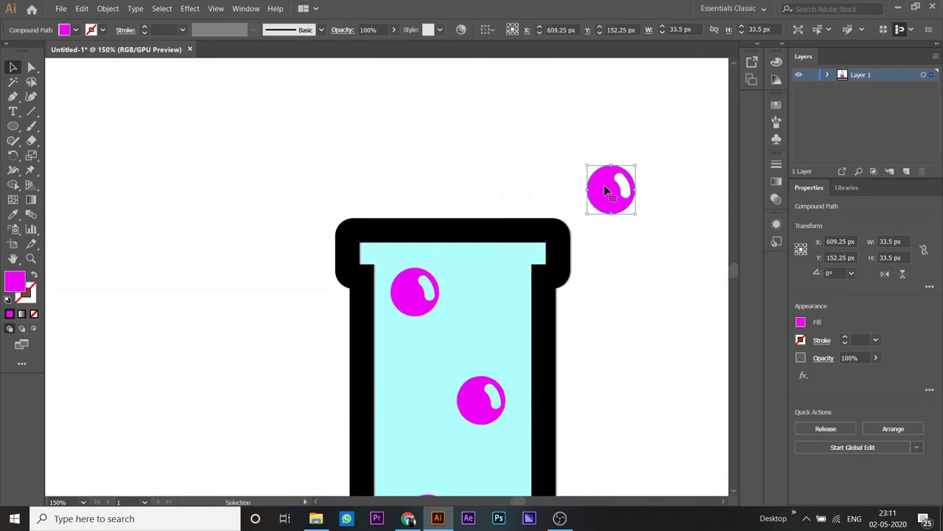
{"action": "scroll", "coordinate": [471, 416], "scroll_direction": "down", "scroll_amount": 4}
{"action": "left_click", "coordinate": [609, 305]}
{"action": "scroll", "coordinate": [609, 305], "scroll_direction": "down", "scroll_amount": 3}
{"action": "scroll", "coordinate": [609, 306], "scroll_direction": "down", "scroll_amount": 1}
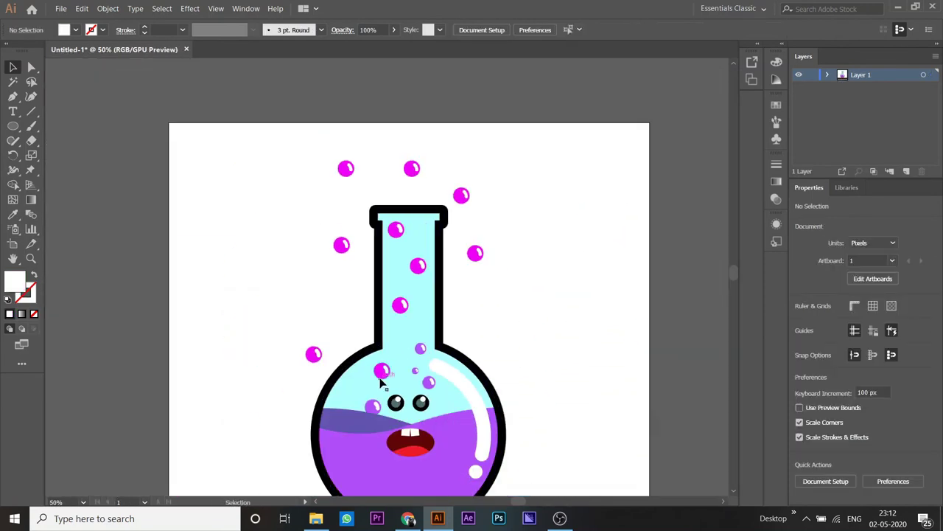
{"action": "scroll", "coordinate": [370, 338], "scroll_direction": "up", "scroll_amount": 4}
- Bring one bubble forward one step and enlarge it
{"action": "left_click", "coordinate": [370, 338]}
{"action": "right_click", "coordinate": [370, 331]}
{"action": "left_click", "coordinate": [579, 391]}
{"action": "key", "text": "a"}
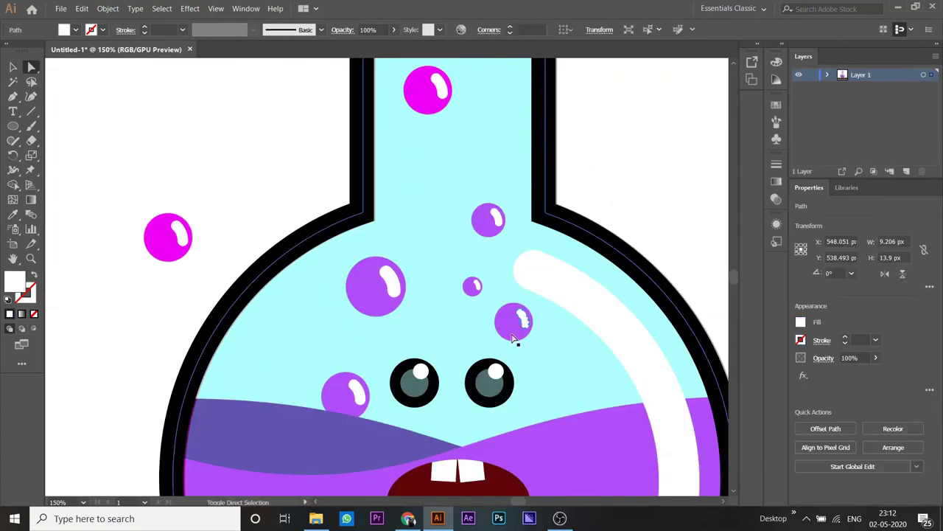
{"action": "scroll", "coordinate": [522, 301], "scroll_direction": "up", "scroll_amount": 3}
{"action": "left_click_drag", "start_coordinate": [445, 336], "coordinate": [474, 358]}
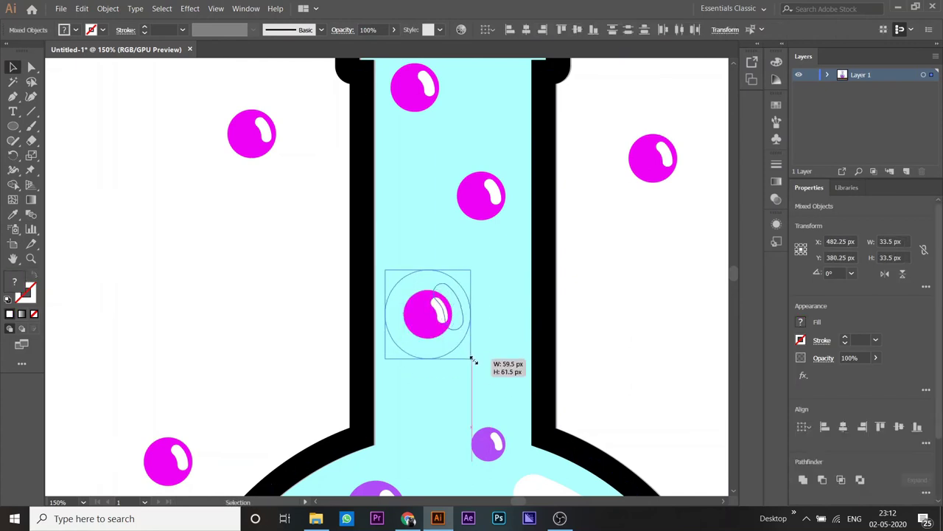
{"action": "left_click", "coordinate": [598, 322]}
{"action": "scroll", "coordinate": [599, 322], "scroll_direction": "up", "scroll_amount": 2}
{"action": "scroll", "coordinate": [598, 322], "scroll_direction": "down", "scroll_amount": 1}
- Add bubble copies above the flask mouth, spreading up and to the right
{"action": "left_click_drag", "start_coordinate": [299, 129], "coordinate": [315, 196]}
{"action": "left_click_drag", "start_coordinate": [295, 287], "coordinate": [276, 247]}
{"action": "left_click", "coordinate": [474, 169]}
{"action": "left_click_drag", "start_coordinate": [383, 164], "coordinate": [418, 136]}
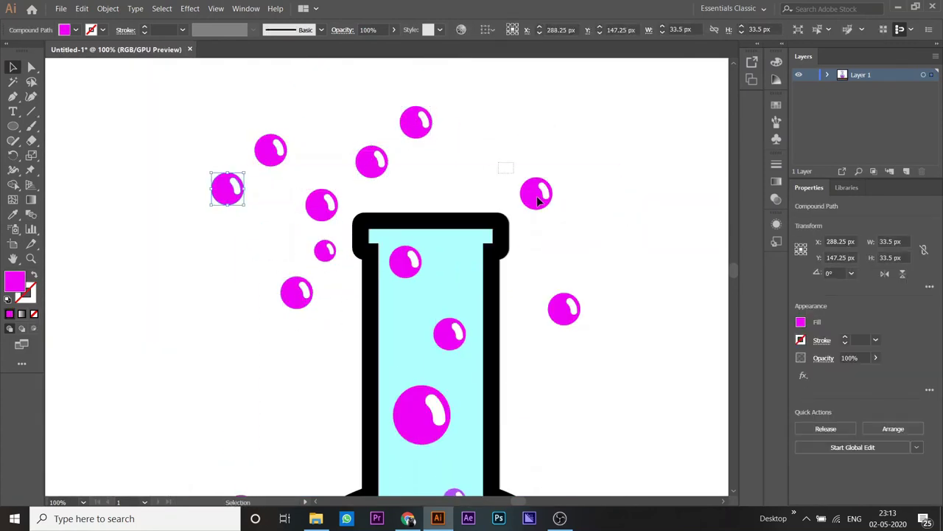
{"action": "key", "text": "ctrl+minus"}
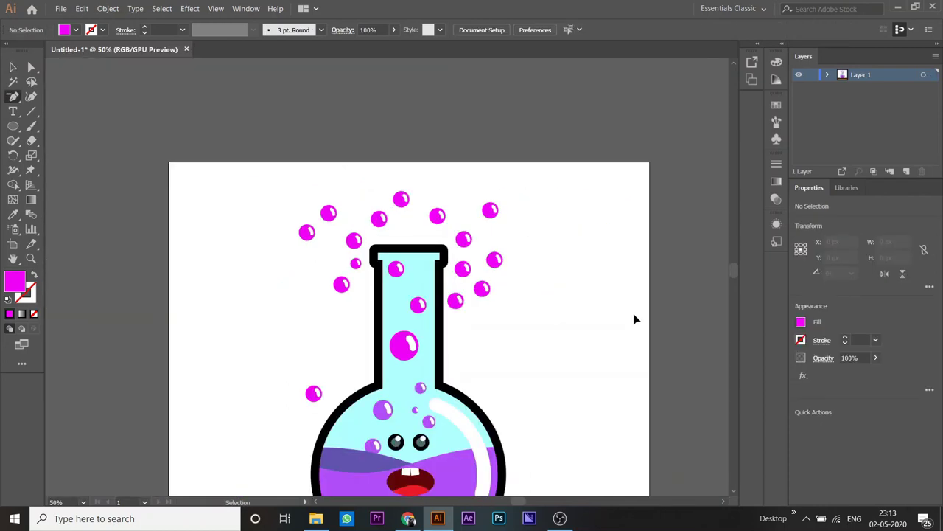
- Draw a green rectangle over the artboard and send it to the back
{"action": "left_click_drag", "start_coordinate": [240, 200], "coordinate": [568, 476]}
{"action": "double_click", "coordinate": [14, 280]}
{"action": "left_click", "coordinate": [884, 261]}
{"action": "key", "text": "ctrl+shift+bracketleft"}
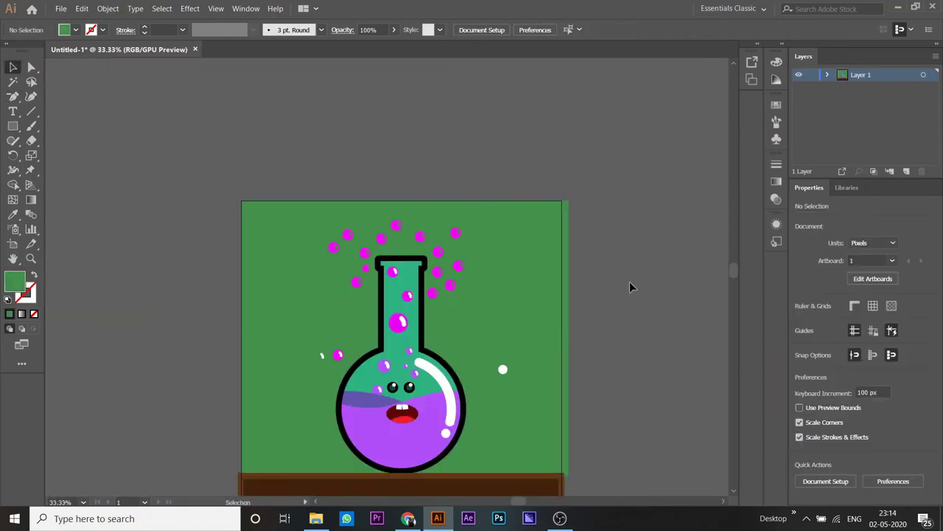
- Copy white highlights onto three of the magenta bubbles
{"action": "key", "text": "ctrl+1"}
{"action": "key", "text": "v"}
{"action": "left_click", "coordinate": [320, 203]}
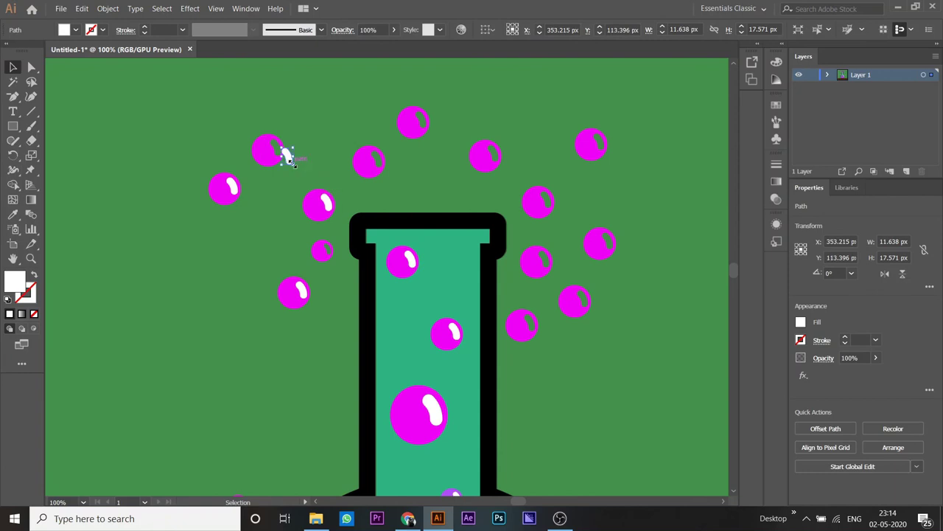
{"action": "left_click_drag", "start_coordinate": [494, 161], "coordinate": [492, 161]}
{"action": "left_click_drag", "start_coordinate": [545, 198], "coordinate": [600, 148]}
{"action": "mouse_move", "coordinate": [616, 250]}
{"action": "left_mouse_down"}
{"action": "mouse_move", "coordinate": [389, 288]}
{"action": "mouse_move", "coordinate": [242, 257]}
{"action": "left_mouse_up"}
{"action": "scroll", "coordinate": [389, 288], "scroll_direction": "up", "scroll_amount": 3}
{"action": "scroll", "coordinate": [546, 351], "scroll_direction": "down", "scroll_amount": 5}
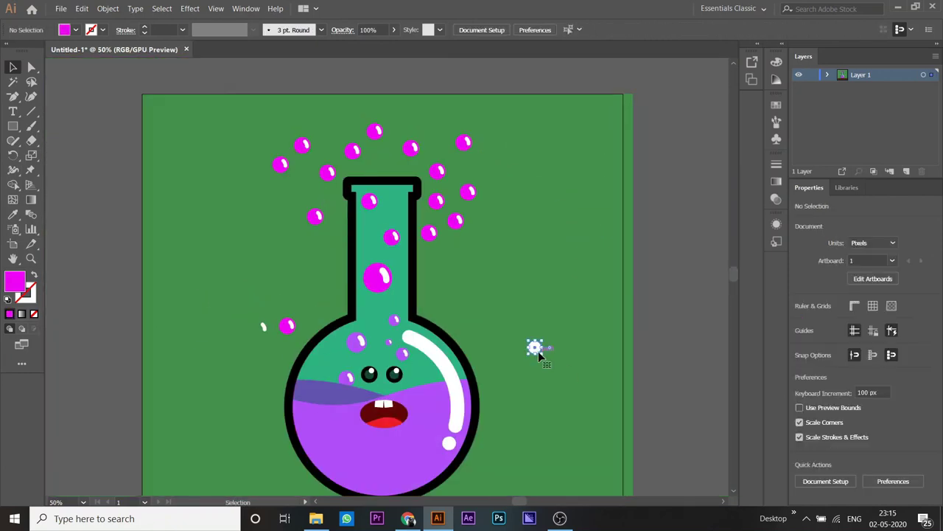
- Move the small magenta bubble lower and keep the green background at the back
{"action": "left_click", "coordinate": [392, 237]}
{"action": "left_click_drag", "start_coordinate": [424, 377], "coordinate": [424, 377]}
{"action": "right_click", "coordinate": [424, 377]}
{"action": "left_click", "coordinate": [619, 351]}
{"action": "right_click", "coordinate": [423, 376]}
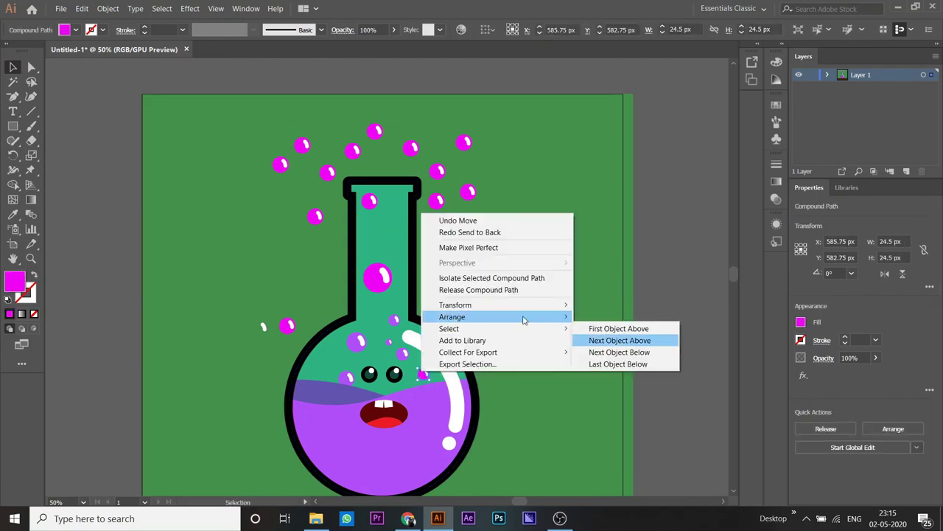
{"action": "left_click", "coordinate": [582, 296]}
{"action": "scroll", "coordinate": [582, 296], "scroll_direction": "up", "scroll_amount": 1}
{"action": "right_click", "coordinate": [370, 328]}
{"action": "left_click", "coordinate": [568, 476]}
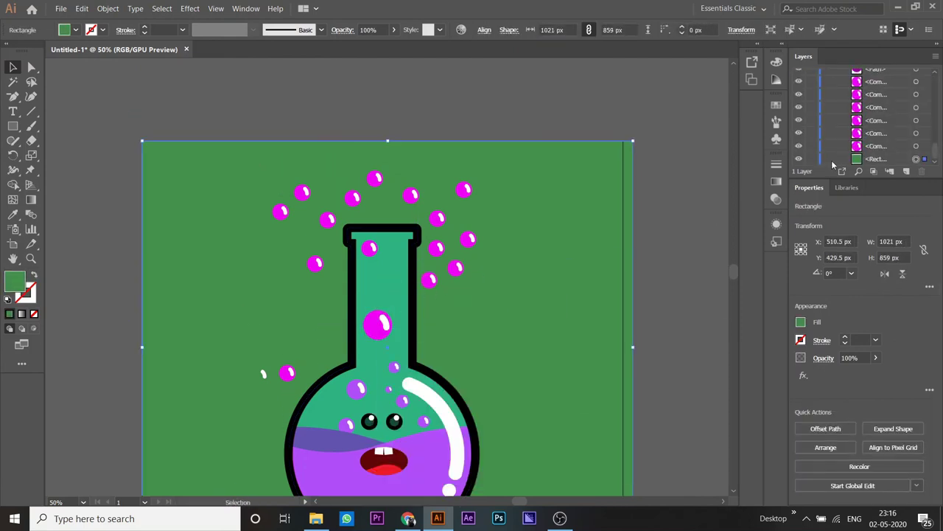
- Lock the green background with Ctrl+2 and move the small bubble to the neck's top
{"action": "scroll", "coordinate": [442, 262], "scroll_direction": "down", "scroll_amount": 1}
{"action": "key", "text": "ctrl+2"}
{"action": "left_click", "coordinate": [395, 240]}
{"action": "mouse_move", "coordinate": [425, 241]}
{"action": "left_mouse_down"}
{"action": "mouse_move", "coordinate": [373, 258]}
{"action": "mouse_move", "coordinate": [374, 300]}
{"action": "left_mouse_up"}
{"action": "left_click_drag", "start_coordinate": [375, 213], "coordinate": [372, 204]}
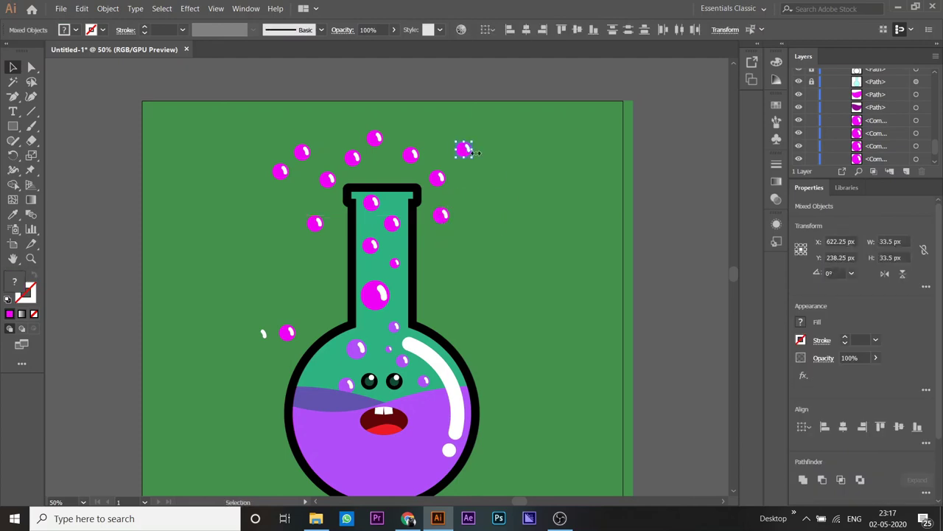
{"action": "left_click", "coordinate": [375, 295]}
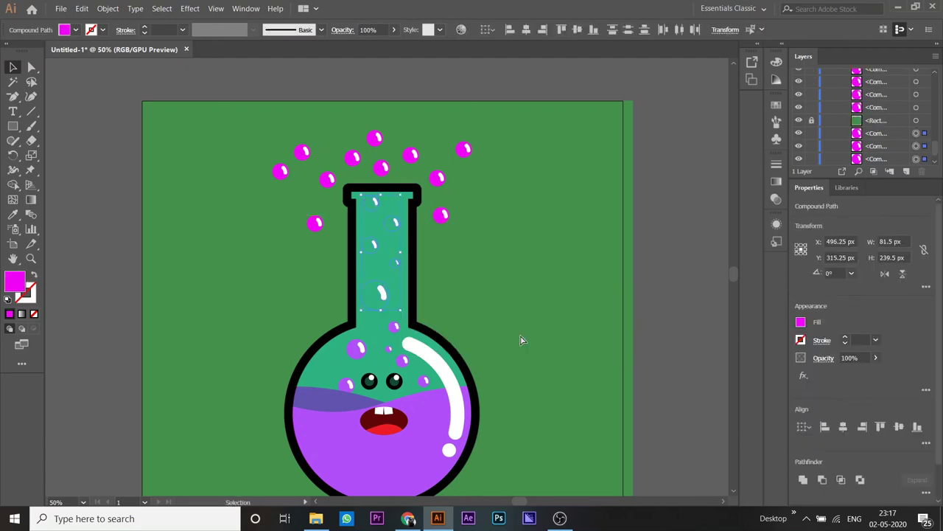